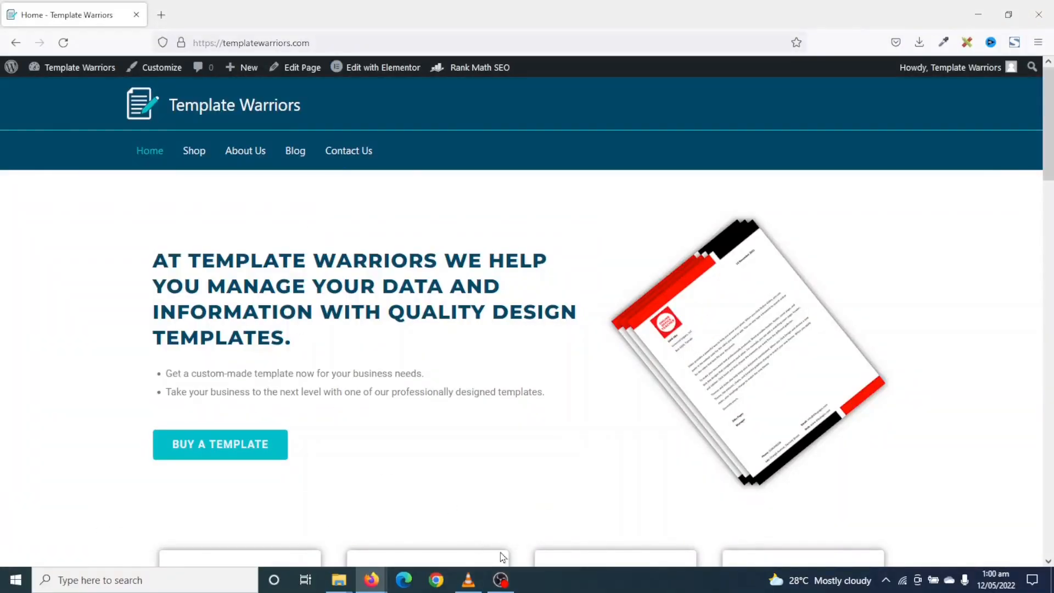
Step: Create a new Elementor template of type Page named "Coming Soon" from the site's WordPress dashboard
mouse_move(74, 70)
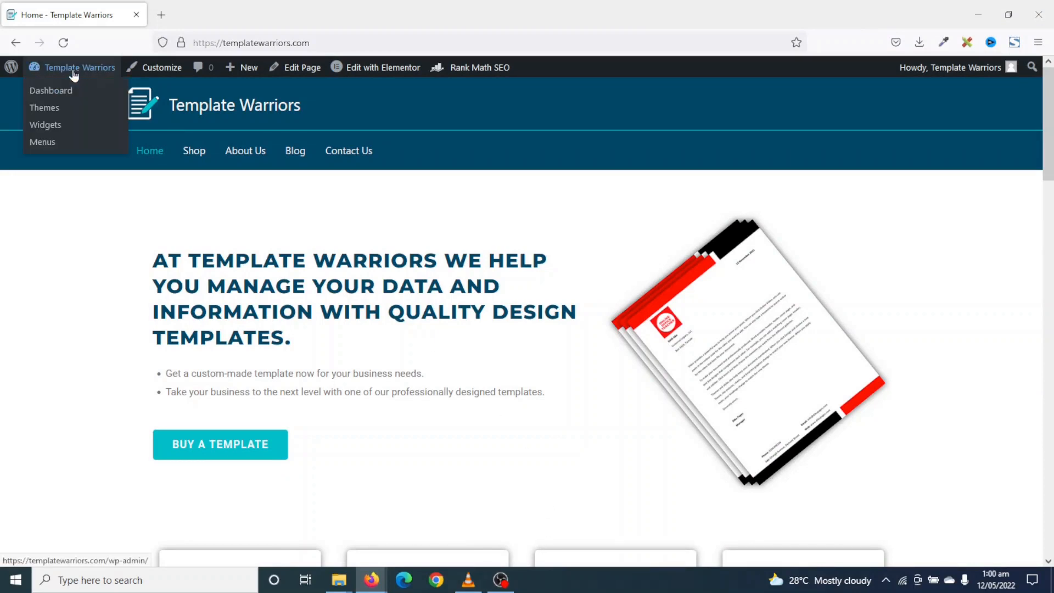
left_click(63, 96)
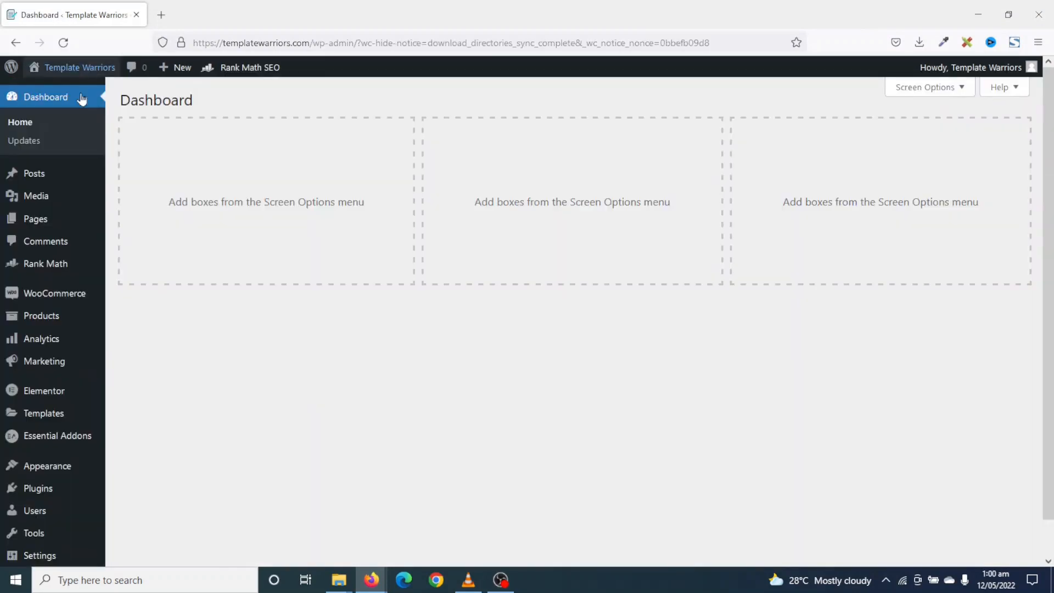
mouse_move(36, 420)
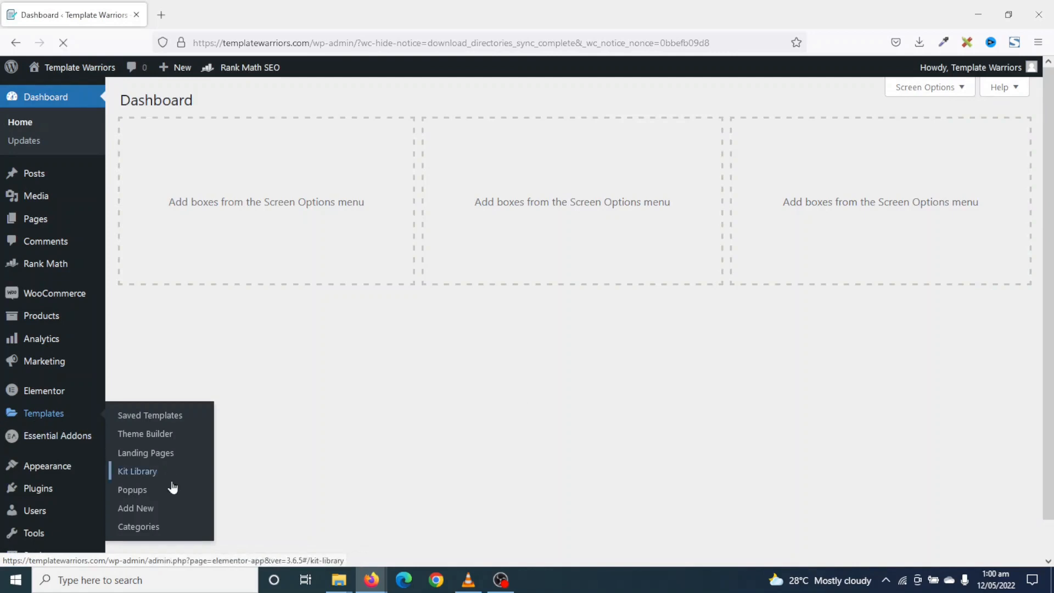
left_click(149, 510)
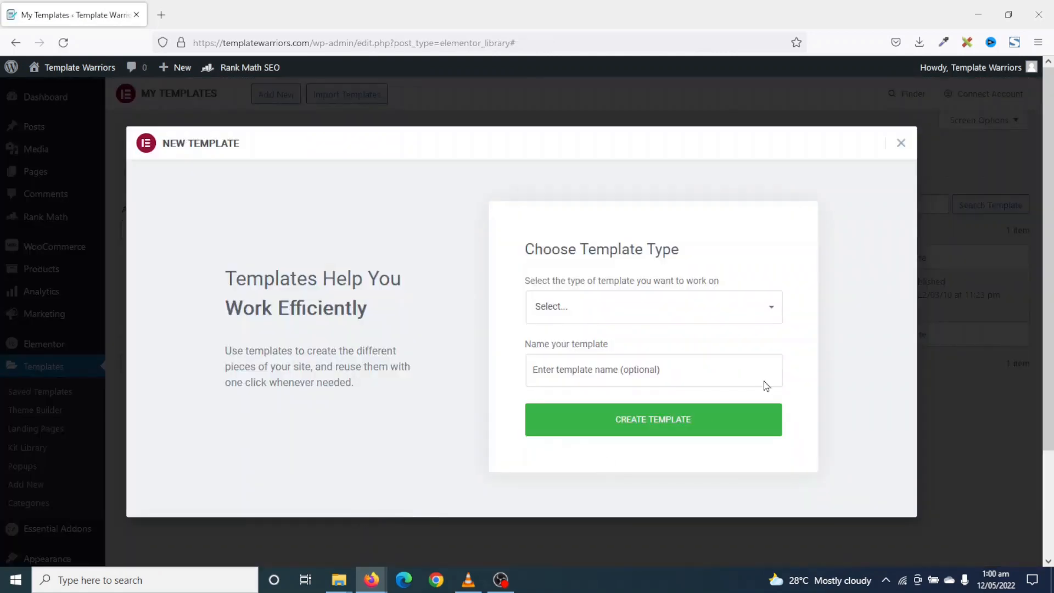
left_click(612, 312)
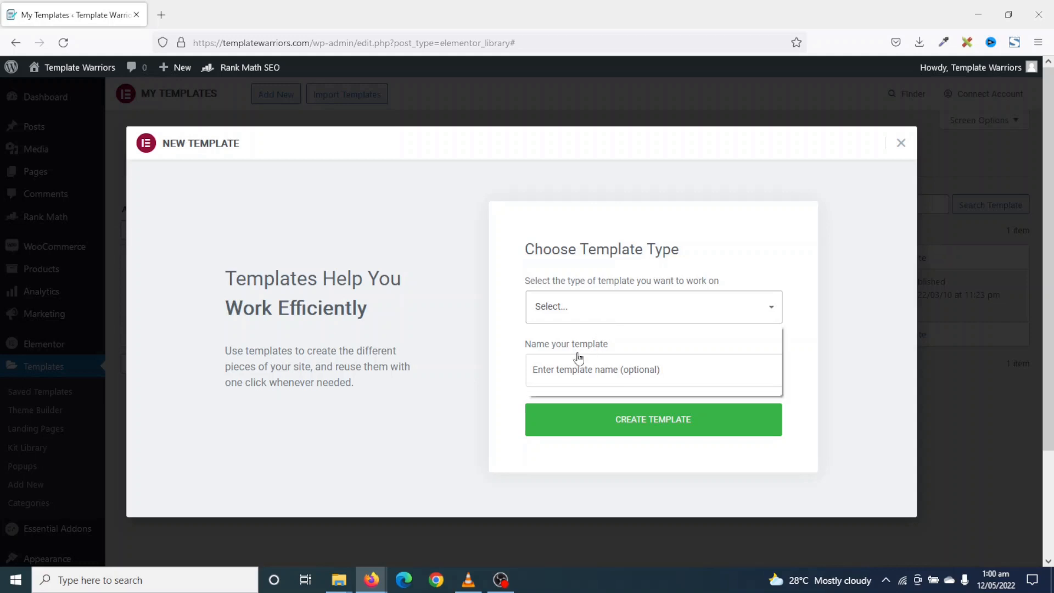
left_click(552, 357)
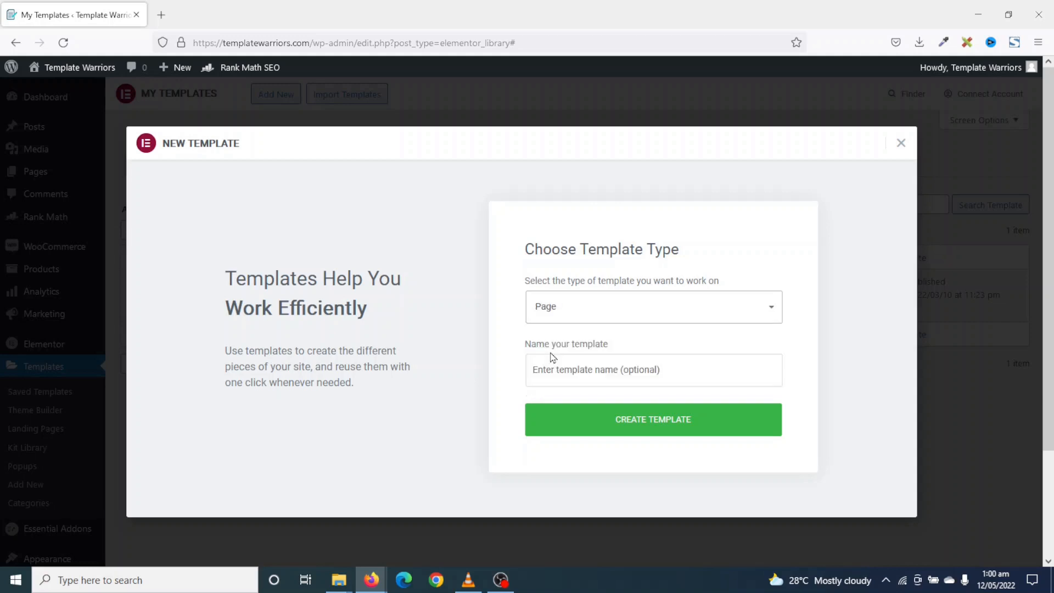
left_click(576, 372)
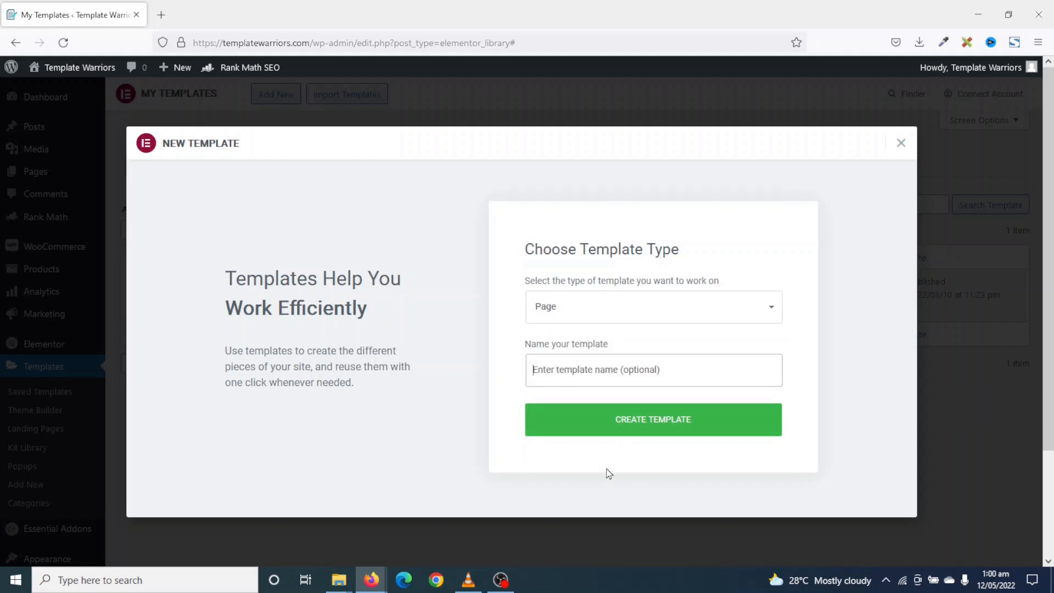
type("Coming Soon")
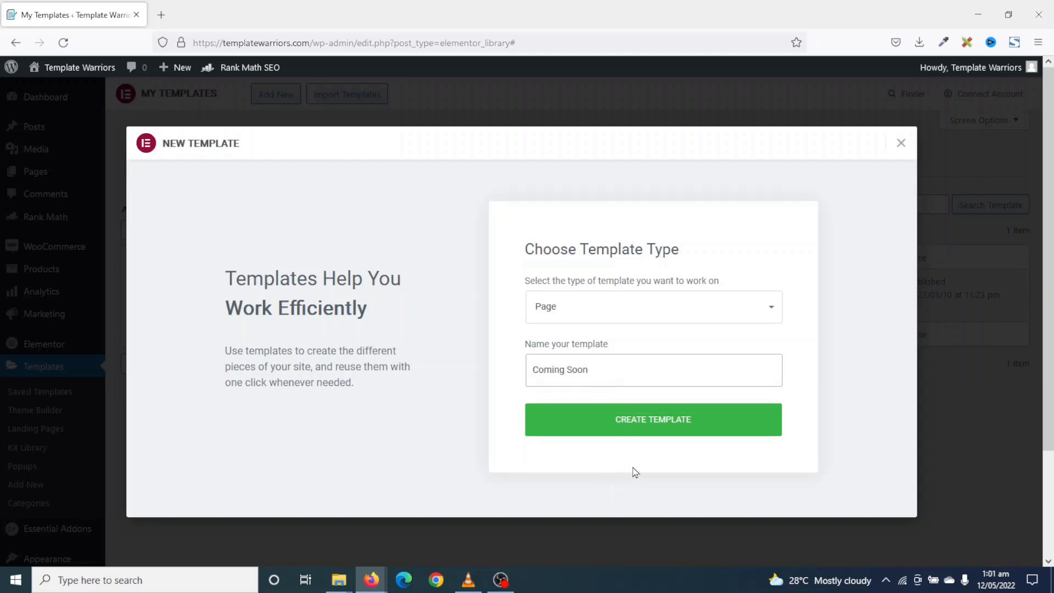
left_click(652, 427)
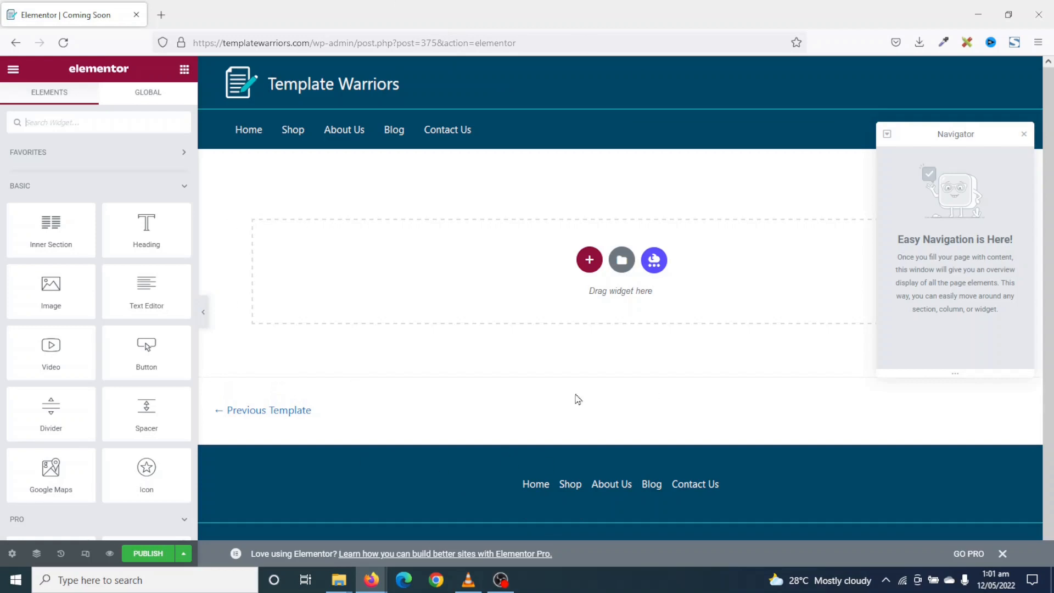
Step: Set the template's page layout to Elementor Canvas in the page settings
left_click(12, 554)
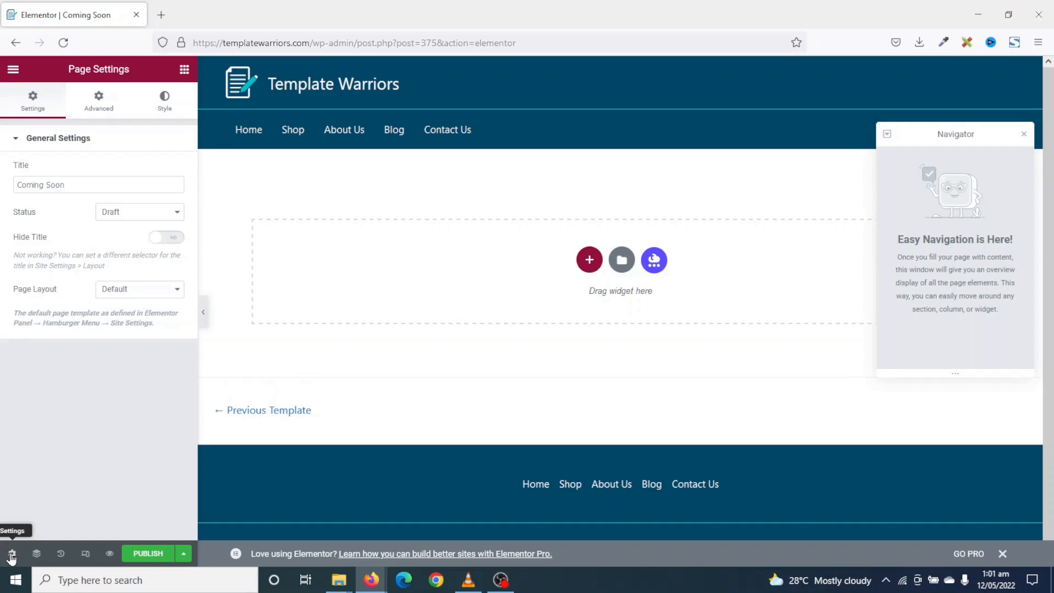
left_click(138, 293)
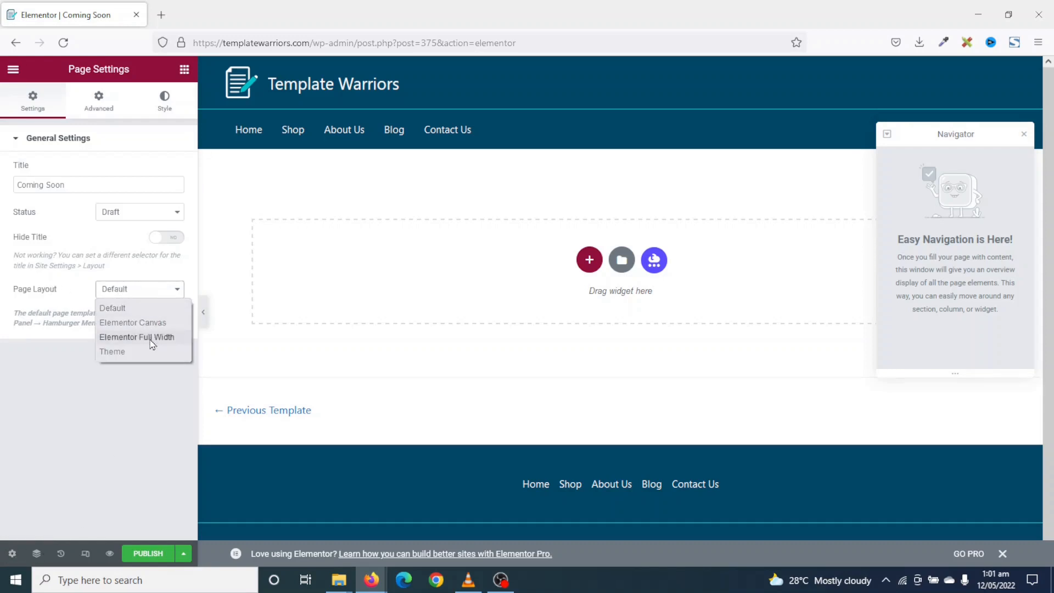
left_click(147, 325)
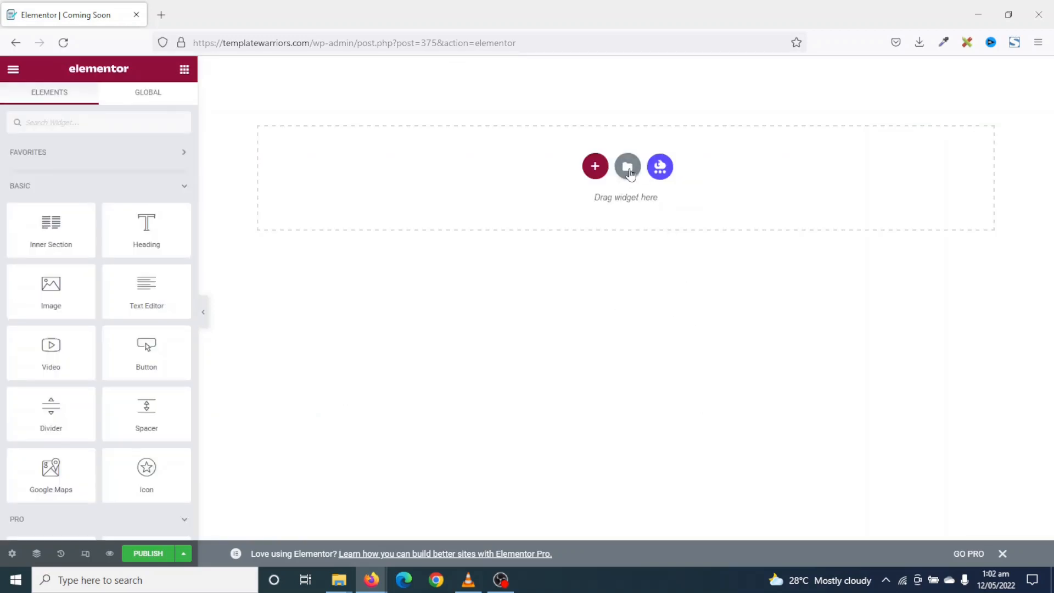
Step: Search the library's page templates for "under" and insert the free Under Construction page with the red-framed picture
left_click(627, 168)
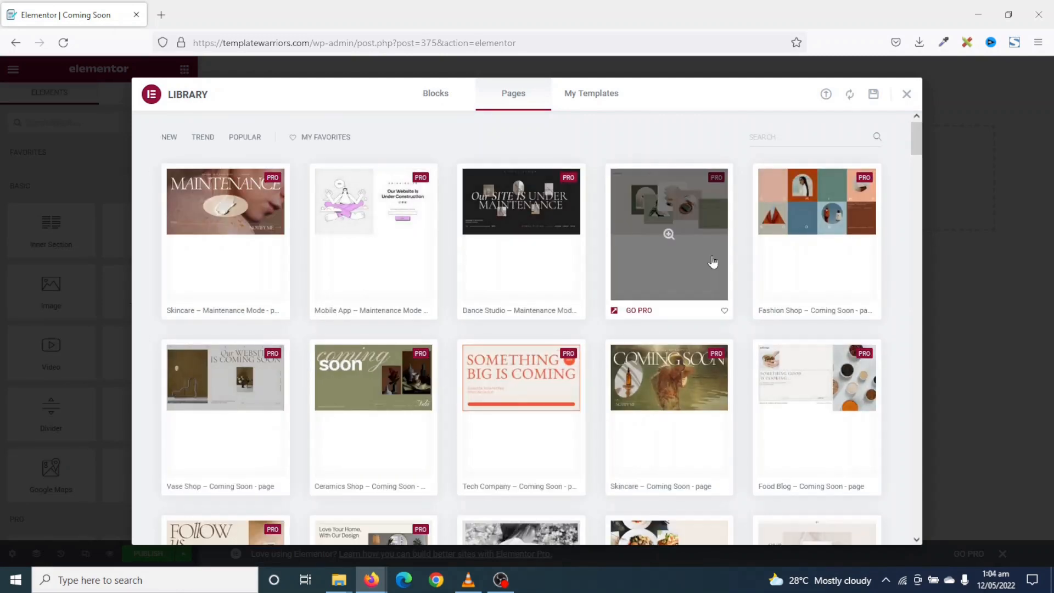
scroll(716, 277, "down", 8)
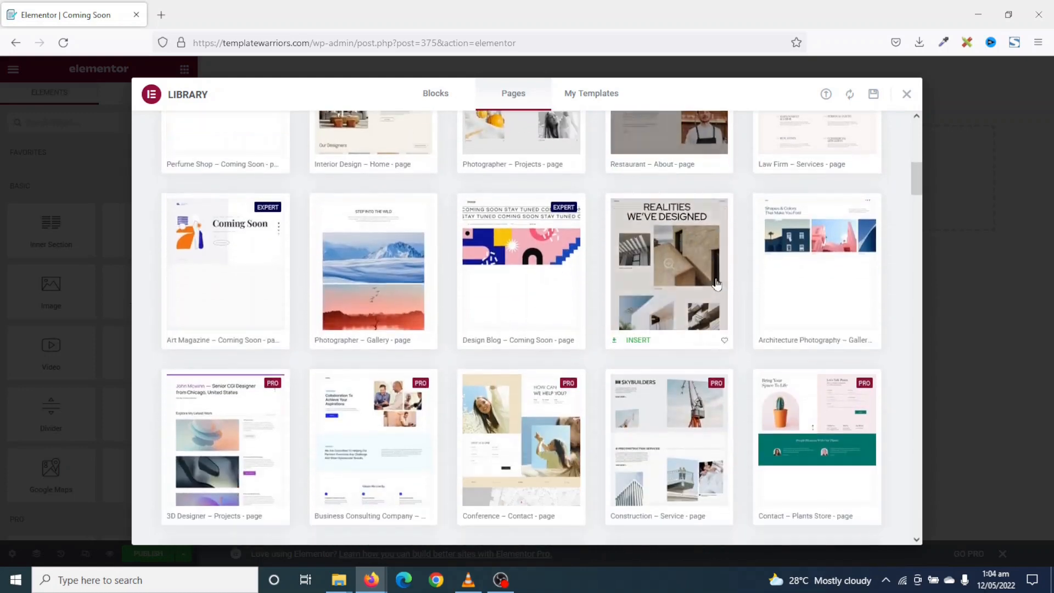
scroll(716, 283, "down", 6)
scroll(790, 281, "up", 5)
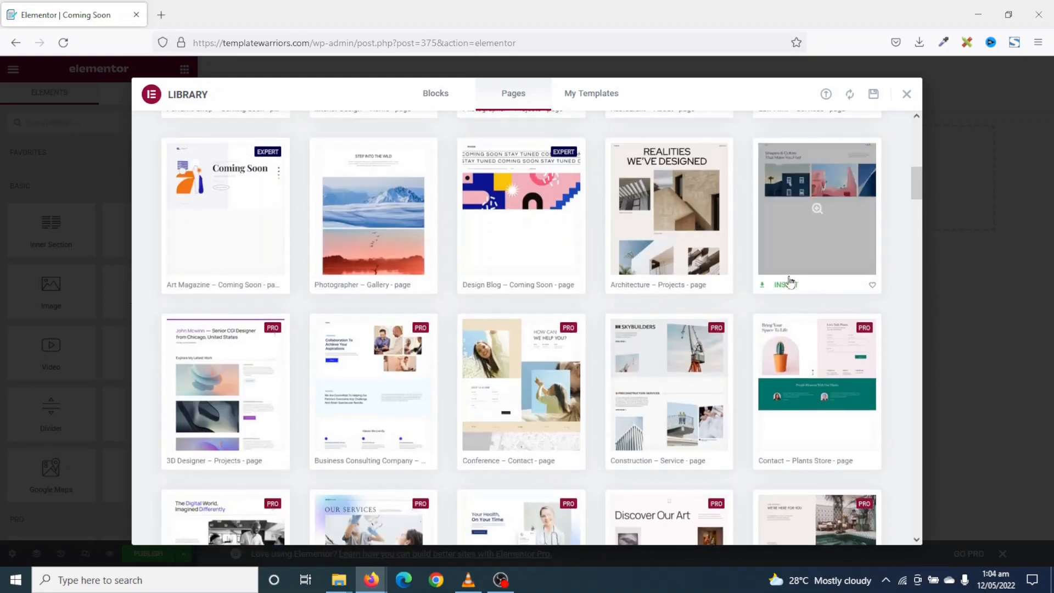
scroll(790, 281, "up", 10)
left_click(783, 139)
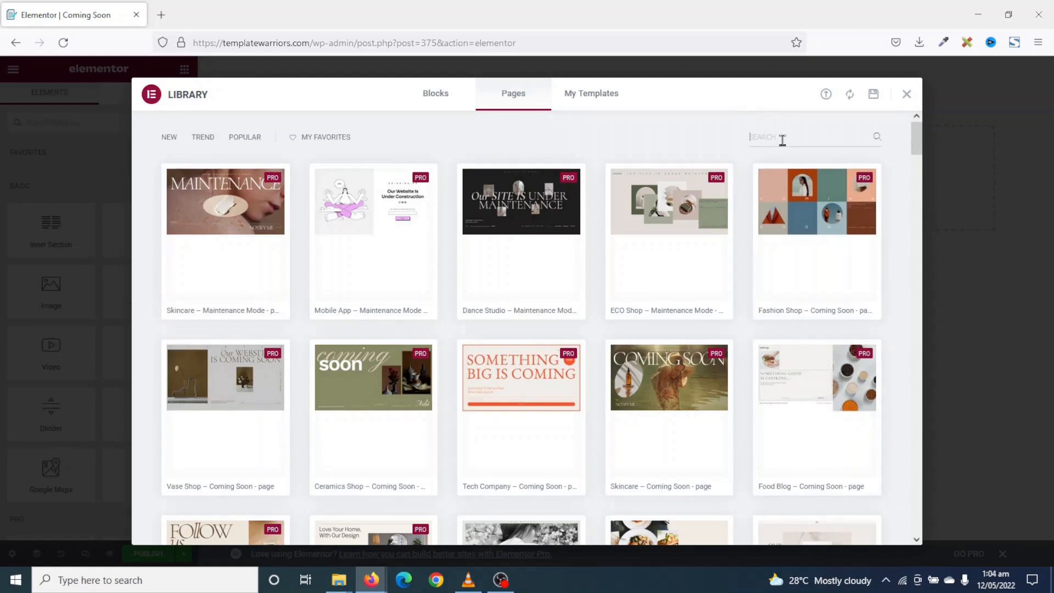
type("under")
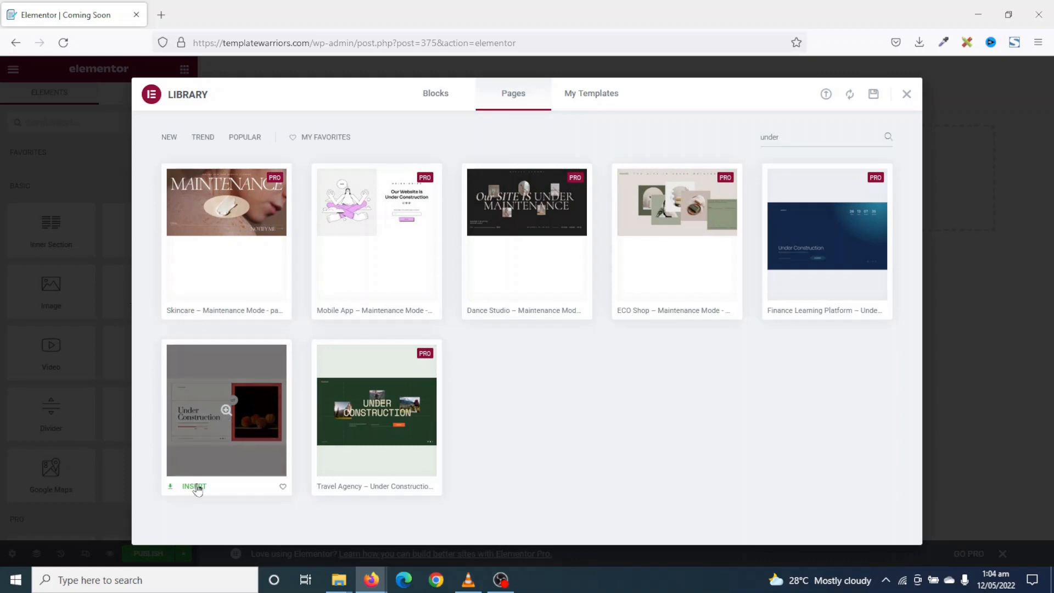
left_click(194, 486)
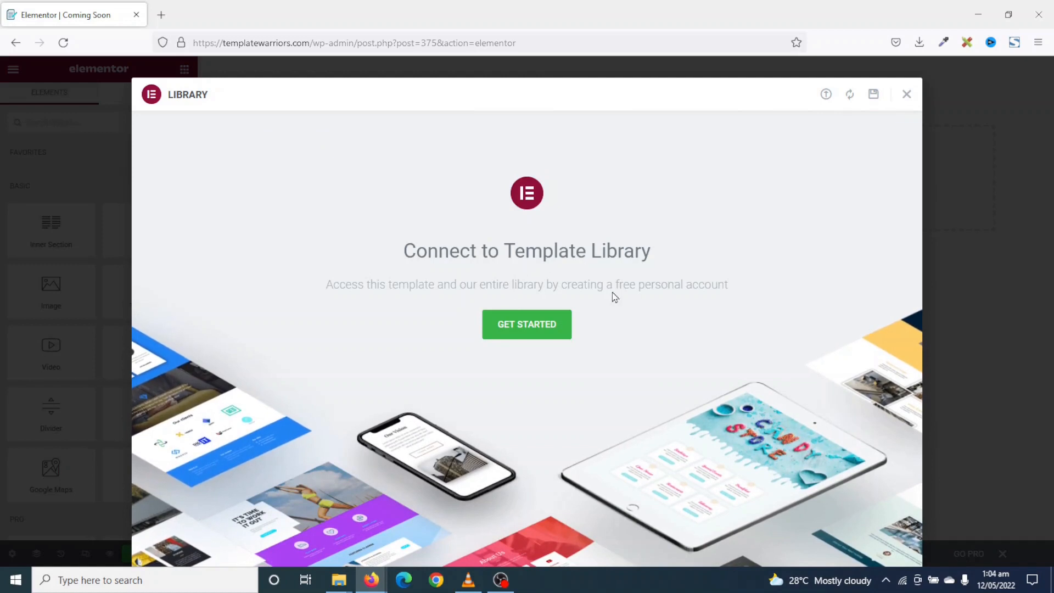
Step: Connect the site to the Template Library and apply the inserted template's page settings as well
left_click(529, 331)
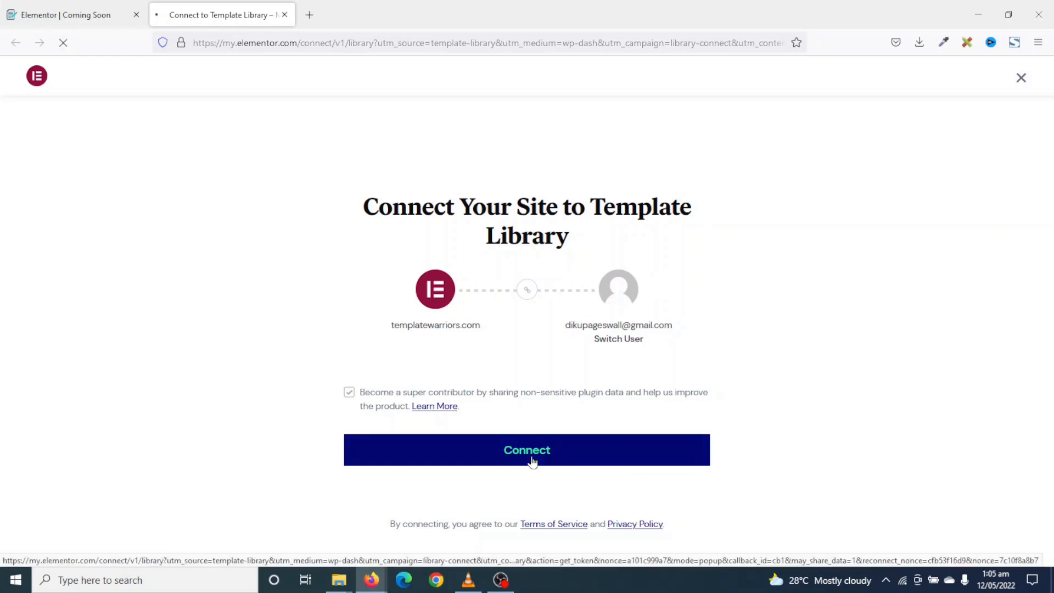
left_click(531, 462)
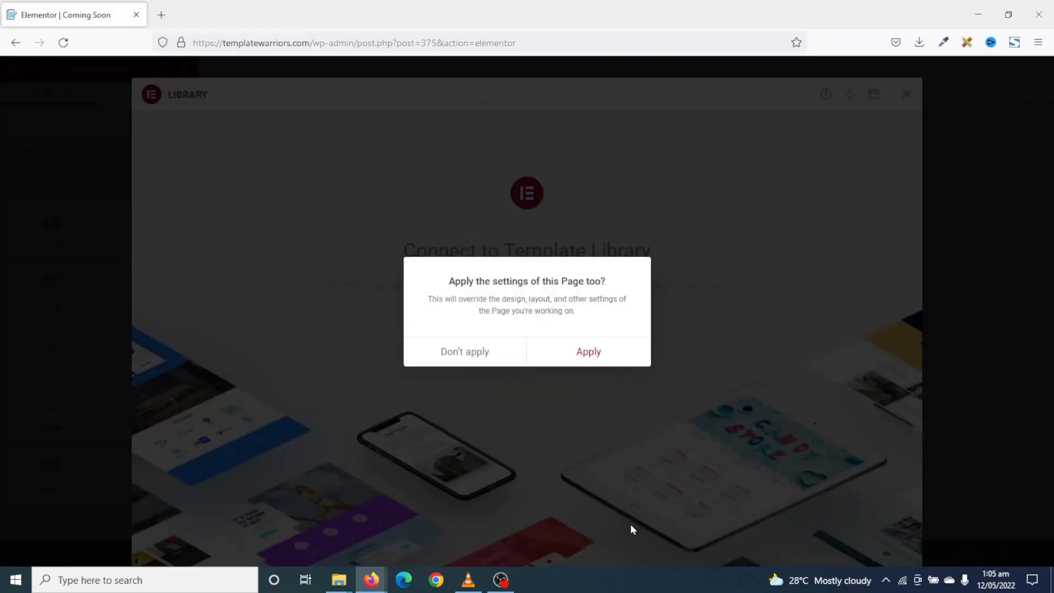
left_click(582, 356)
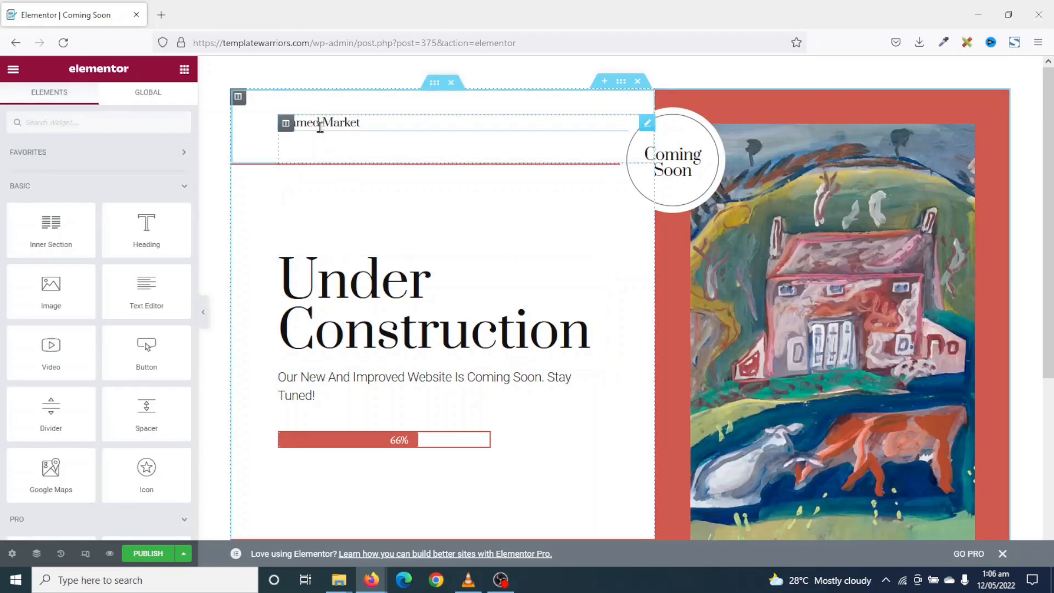
Step: Replace the "Framed Market" heading text at the top of the page with "Template Warriors"
left_click(342, 122)
left_click_drag(360, 122, 276, 127)
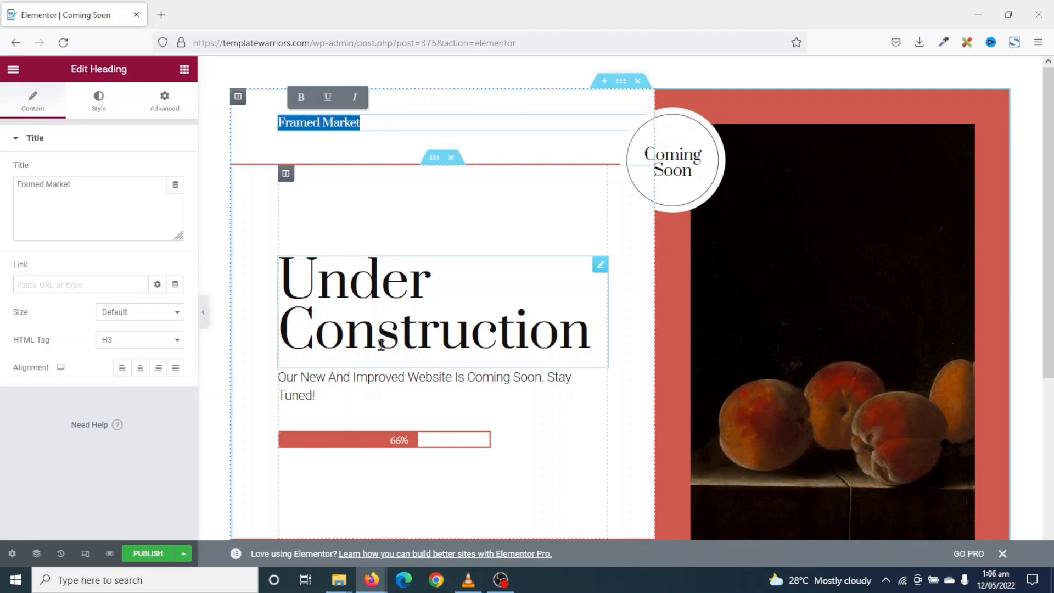
type("Template Warriors")
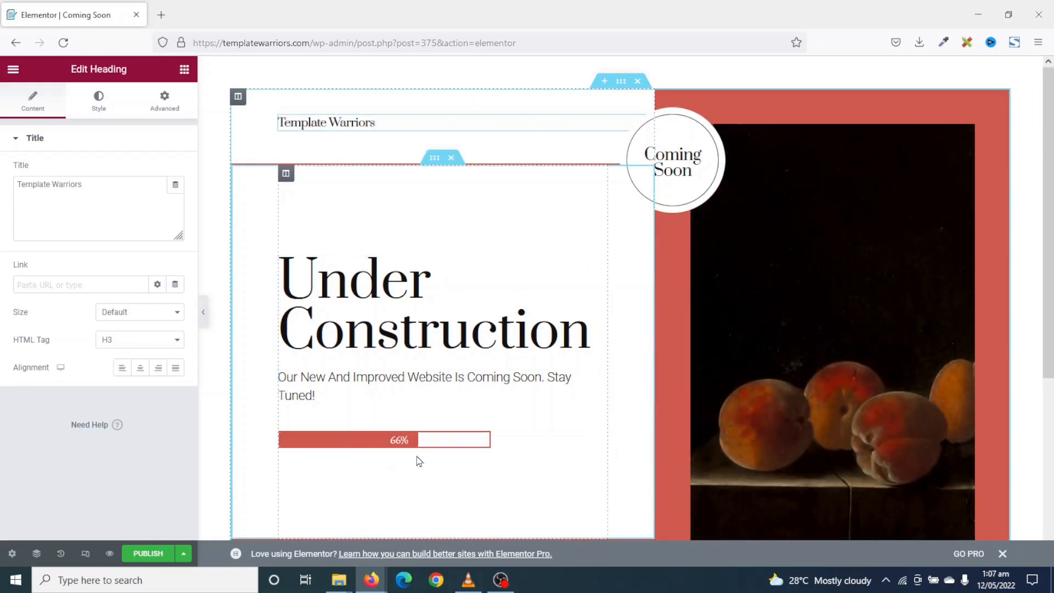
Step: Set the percentage of the progress bar below the Under Construction text to 81
left_click(394, 440)
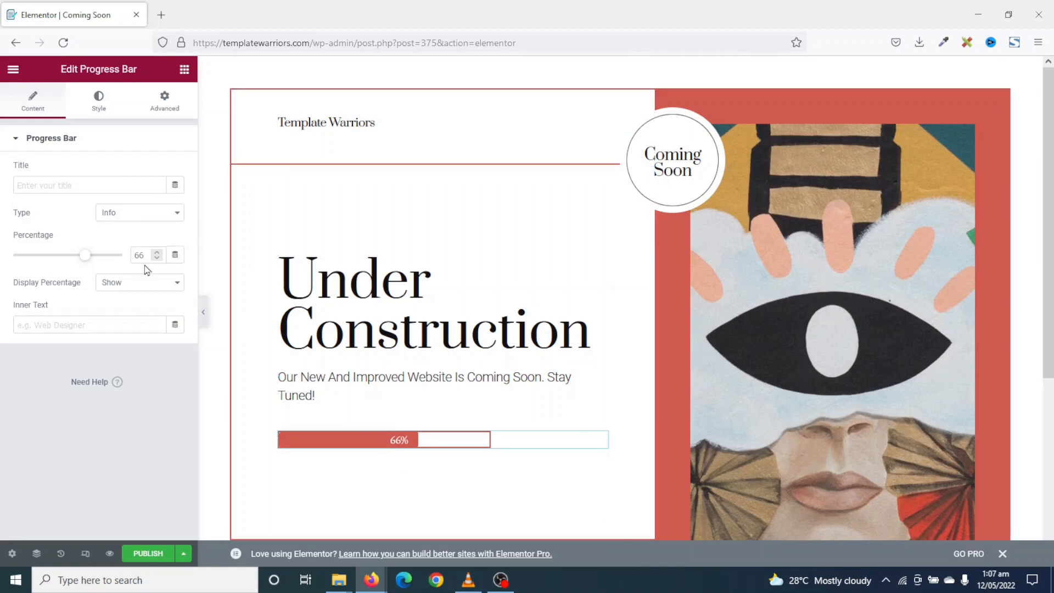
double_click(148, 252)
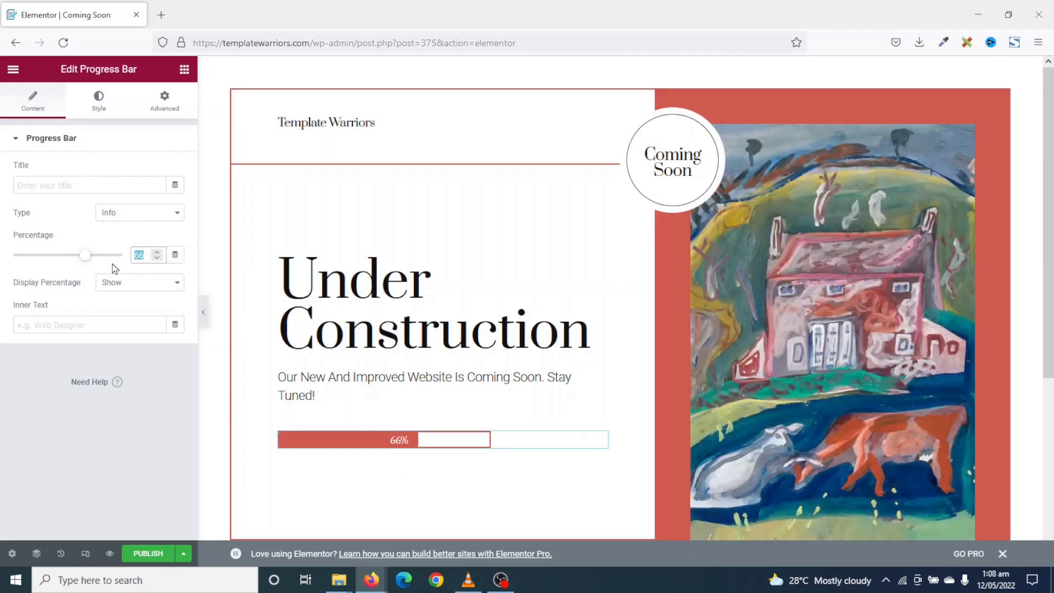
type("81")
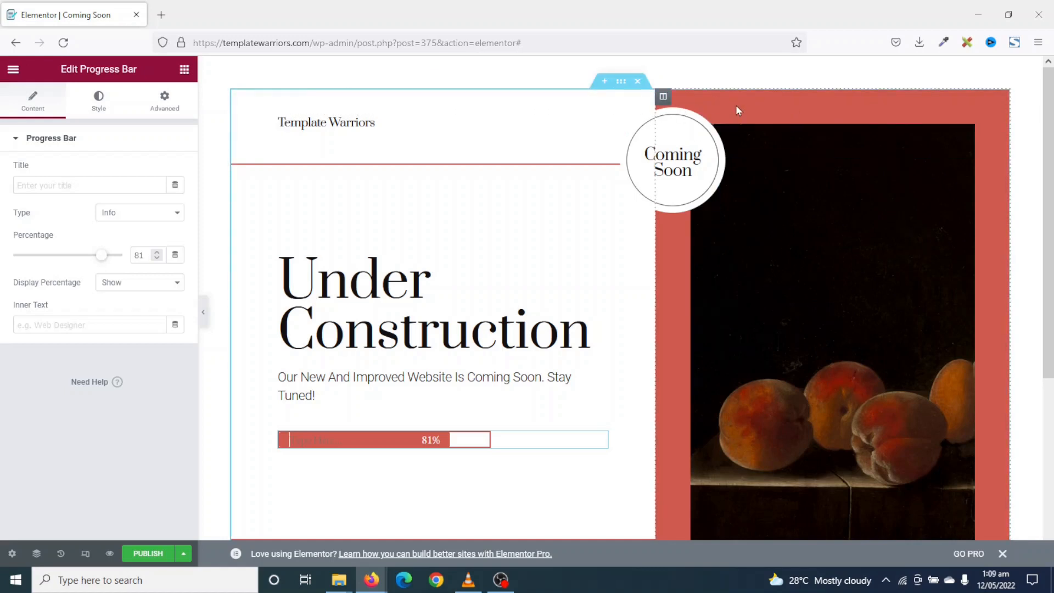
Step: Change the red-framed column's background from slideshow to classic, using the favicon.png image from the media library
left_click(662, 98)
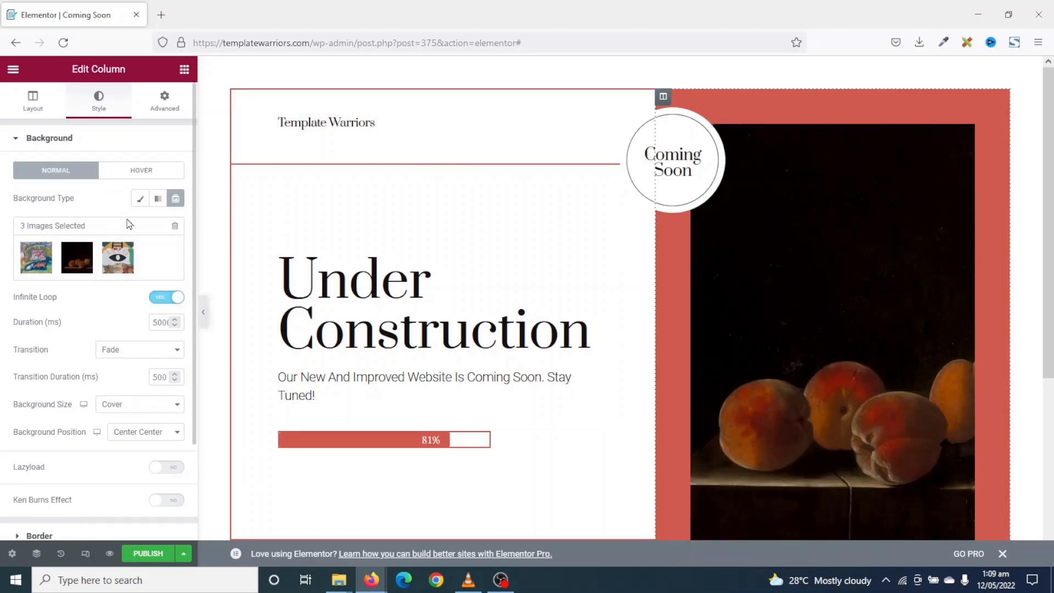
left_click(140, 201)
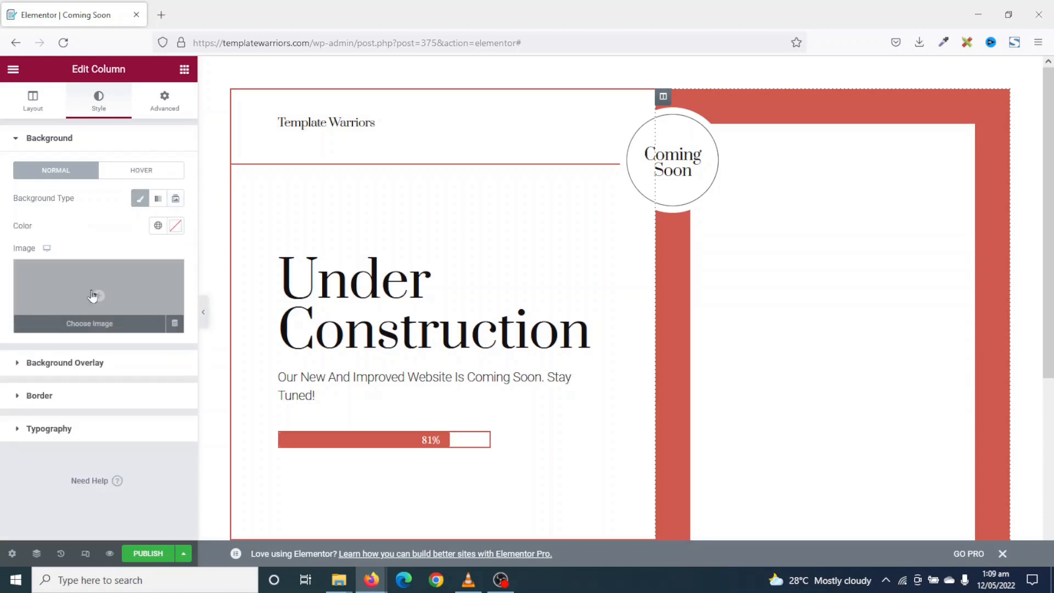
left_click(92, 296)
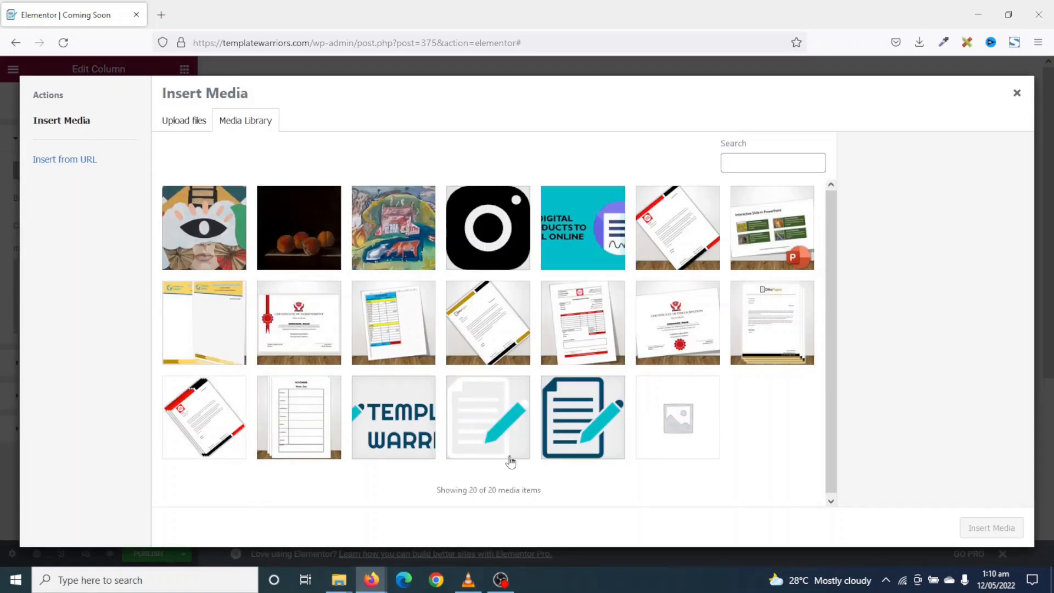
left_click(584, 416)
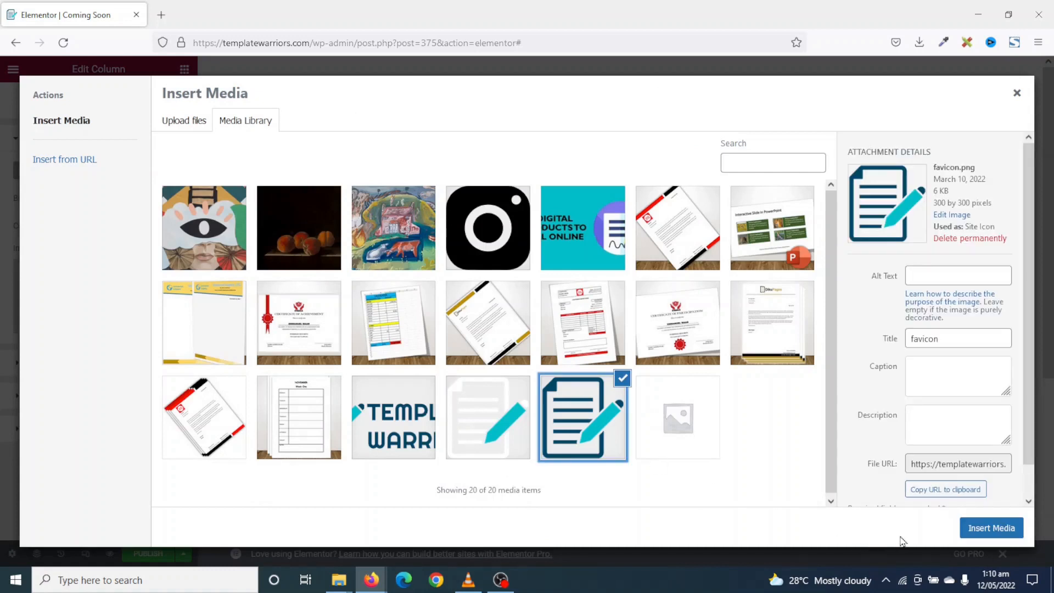
left_click(989, 526)
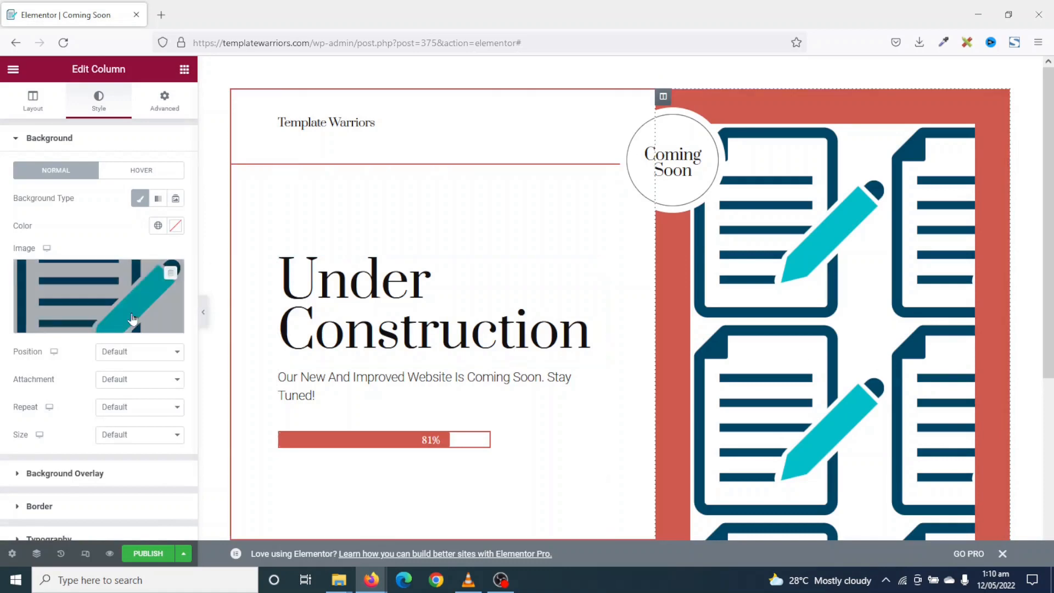
Step: Set the column's background image to No-repeat with its position at Center Center
left_click(137, 414)
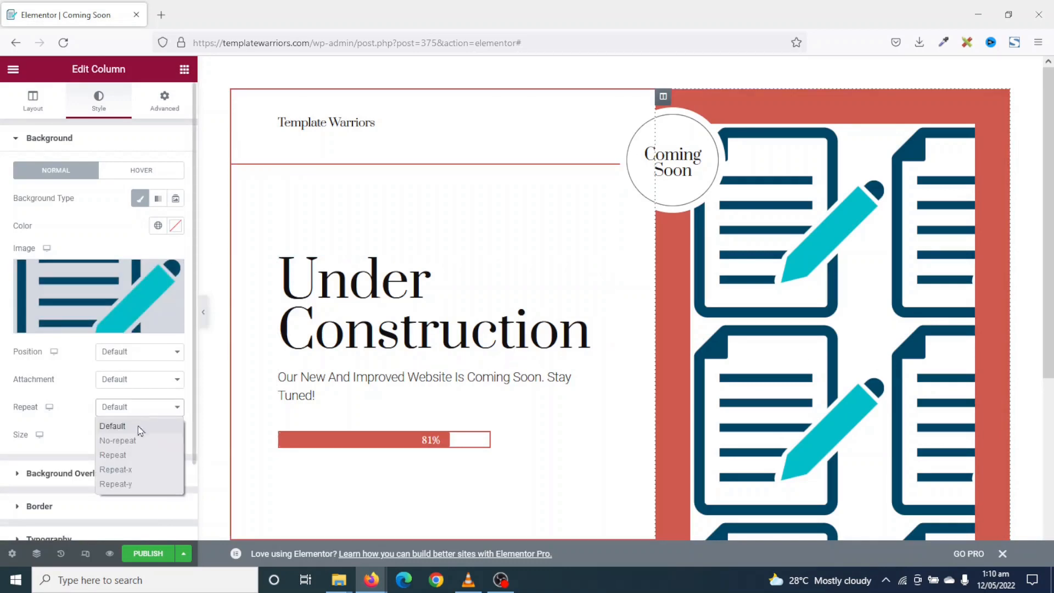
left_click(119, 440)
left_click(128, 351)
left_click(135, 385)
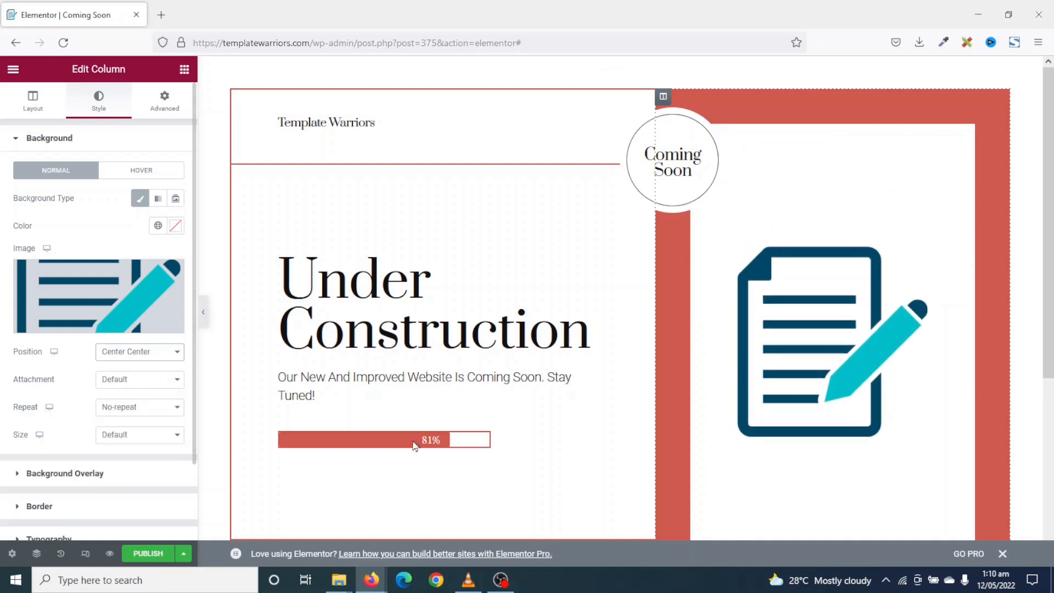
Step: Replace "Framed Market" with "Template Warriors" in the footer's copyright heading
scroll(414, 446, "down", 4)
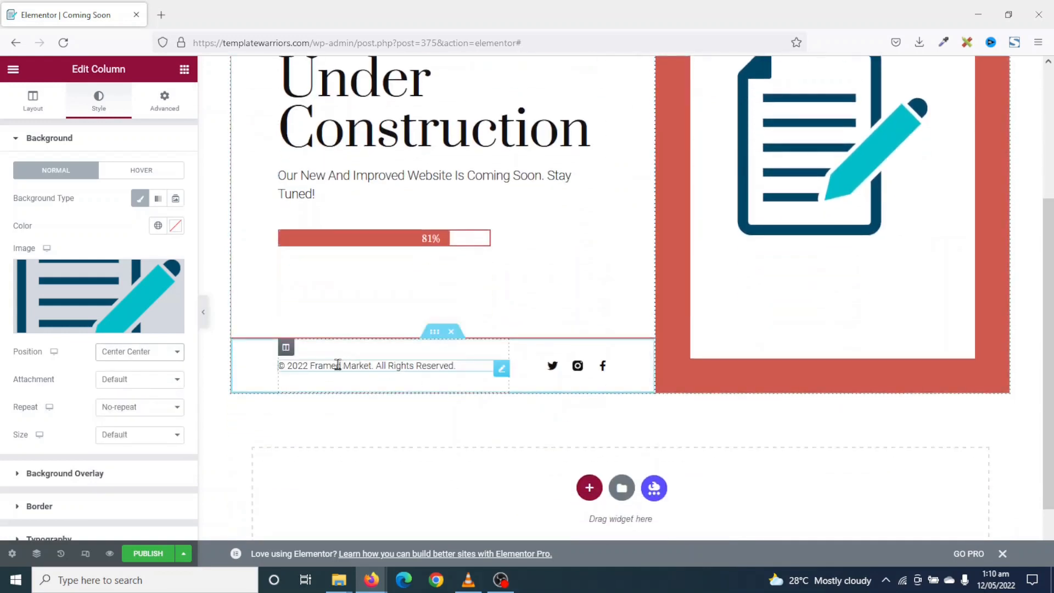
left_click(338, 365)
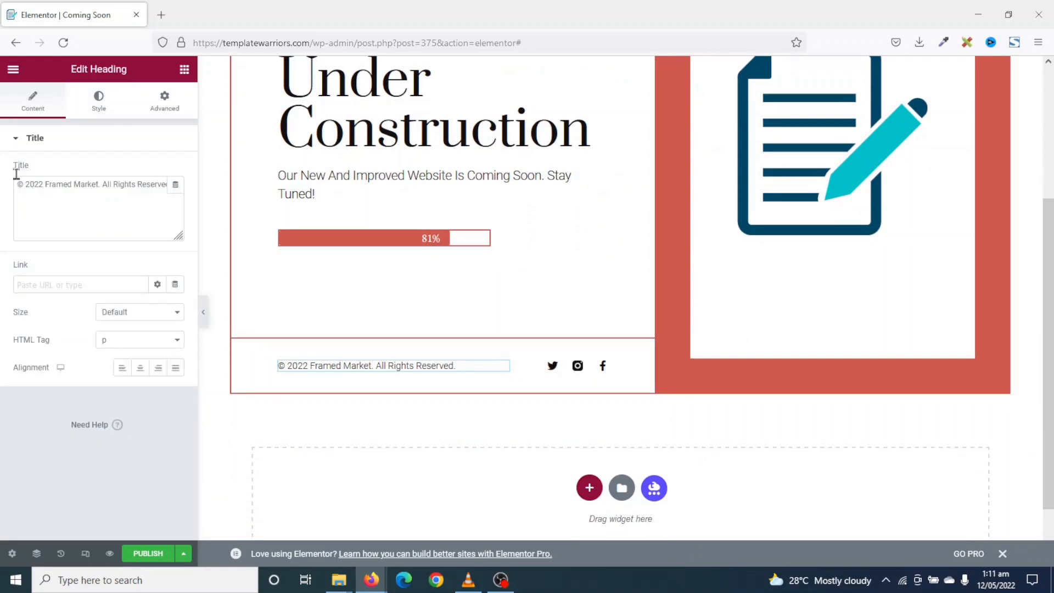
left_click_drag(45, 184, 100, 183)
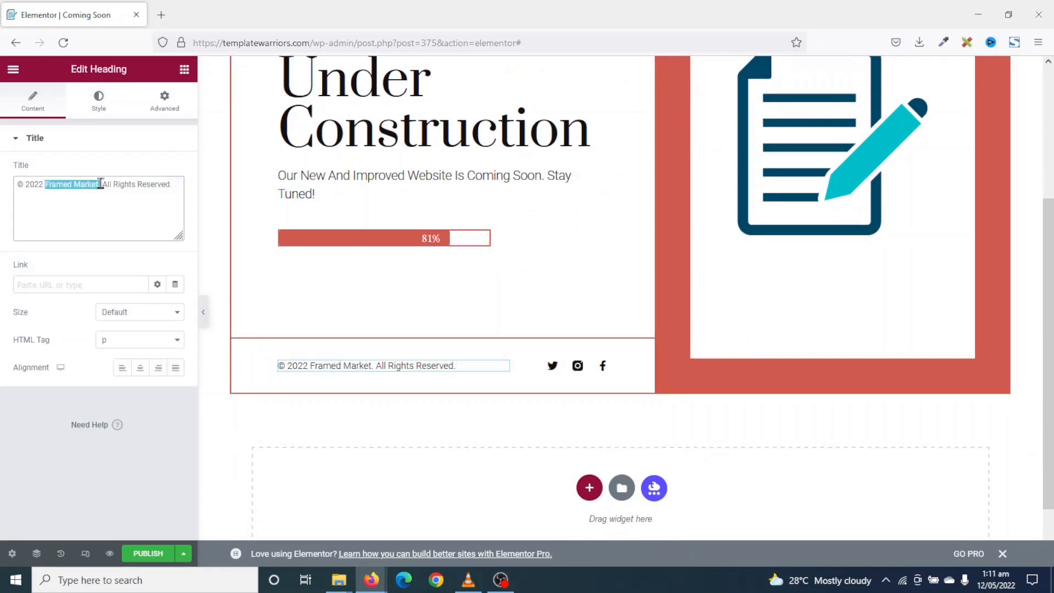
type("Template Warriors.")
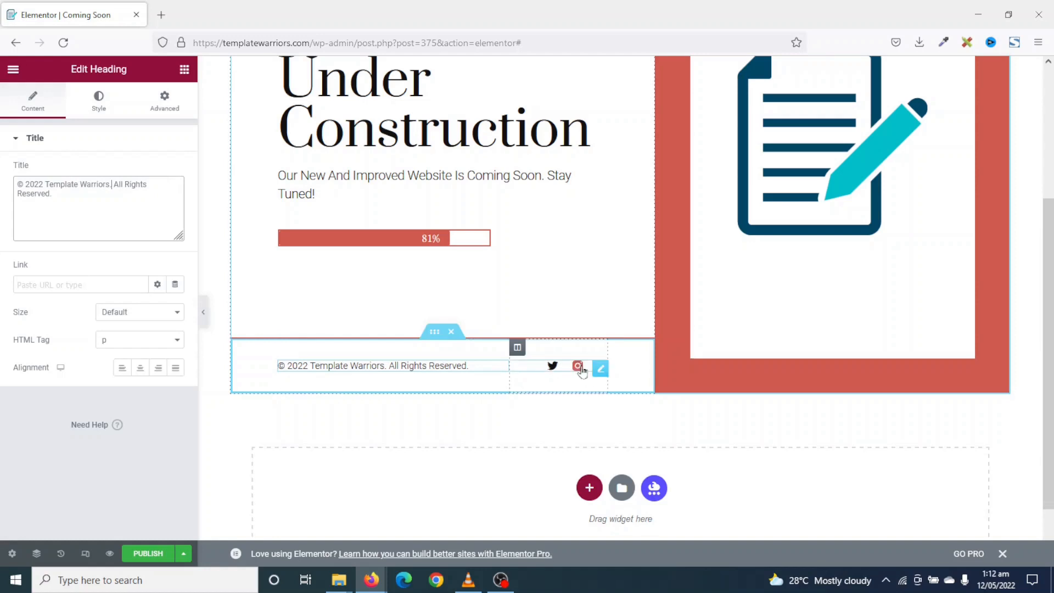
Step: Remove the Twitter and Instagram items from the footer's social icons, keeping only Facebook
left_click(598, 369)
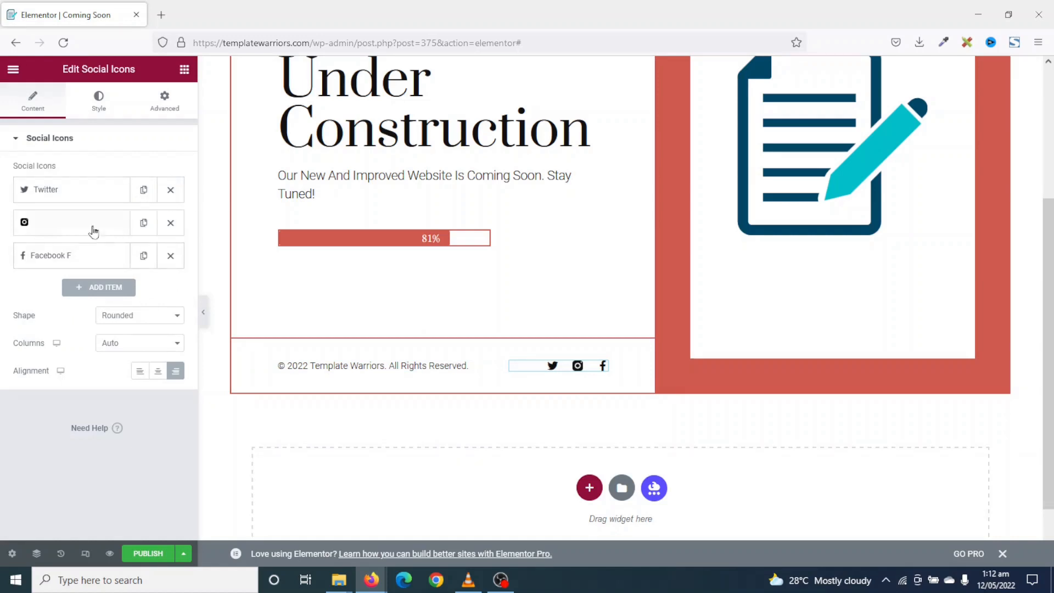
left_click(170, 190)
left_click(170, 190)
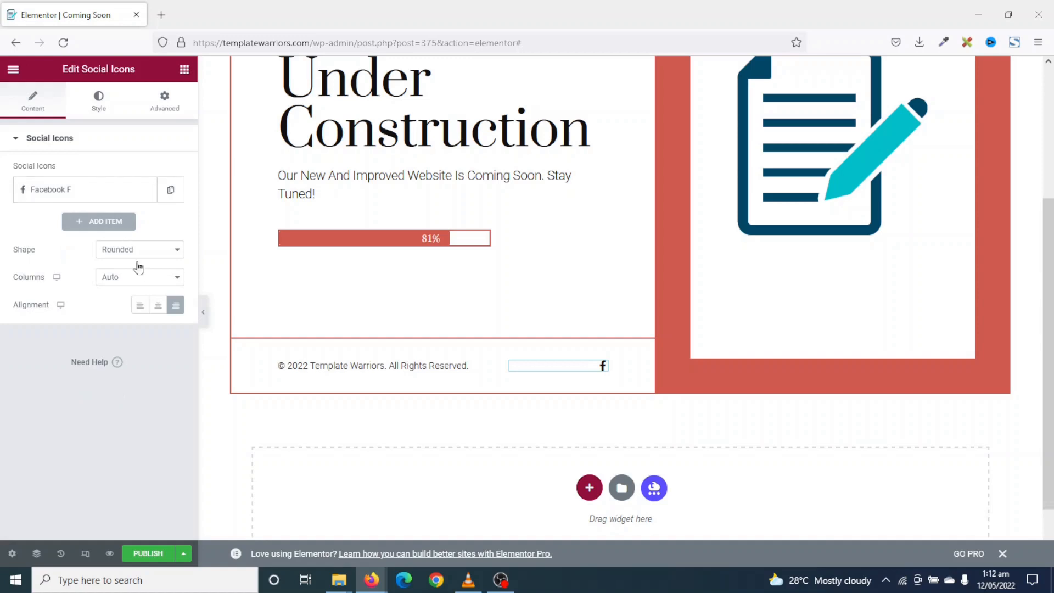
left_click(55, 193)
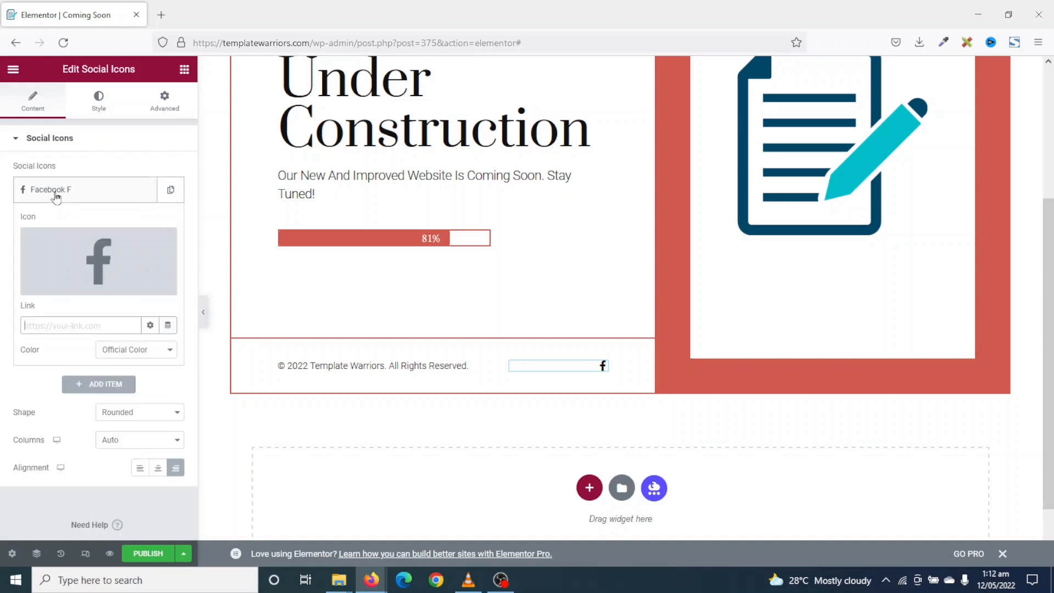
left_click(87, 325)
type("htt")
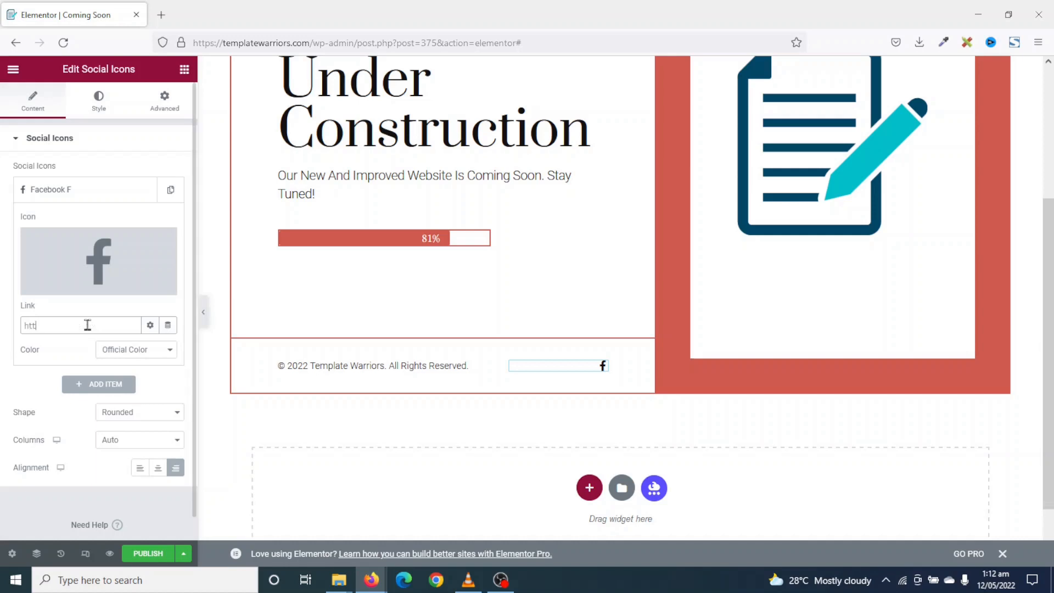
type("ps://")
type("facebook.com/templatewarriors")
left_click(149, 325)
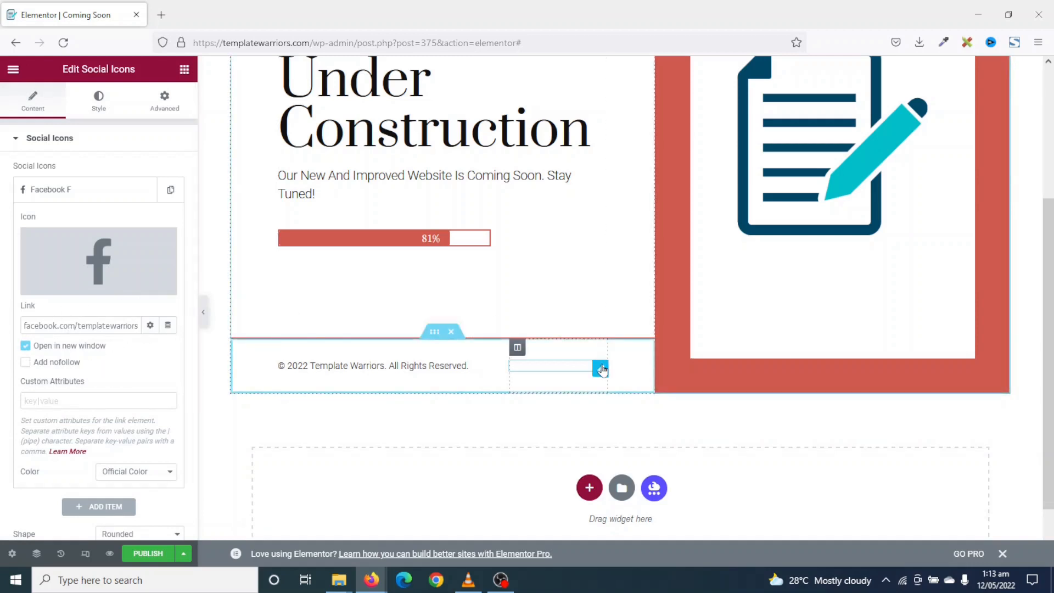
Step: Set the border color of the inner section holding the Template Warriors heading to the global color Dark Blue
scroll(549, 439, "up", 4)
scroll(516, 472, "down", 5)
scroll(532, 475, "up", 5)
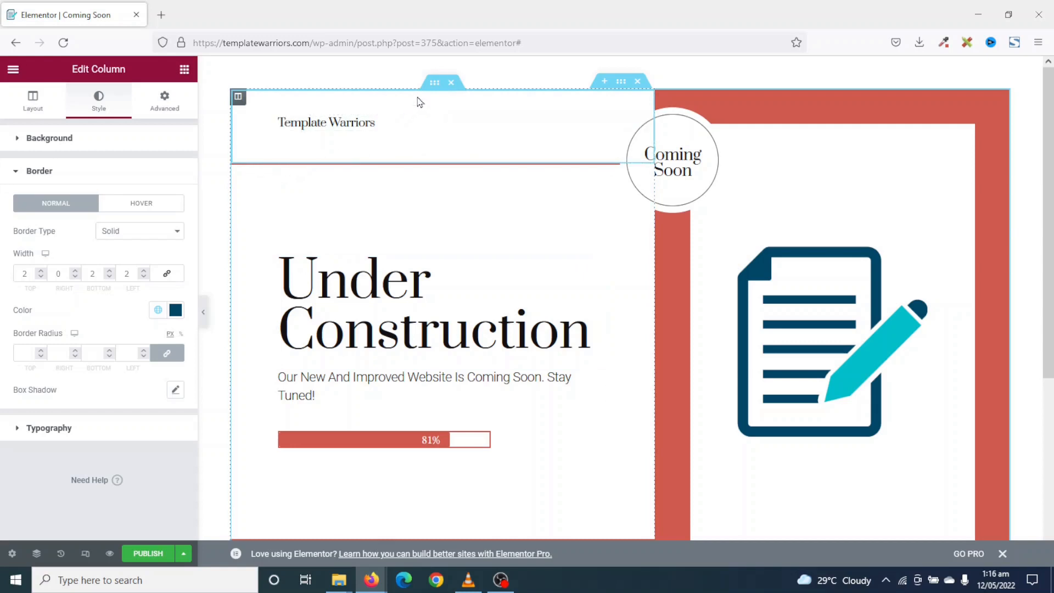
left_click(434, 82)
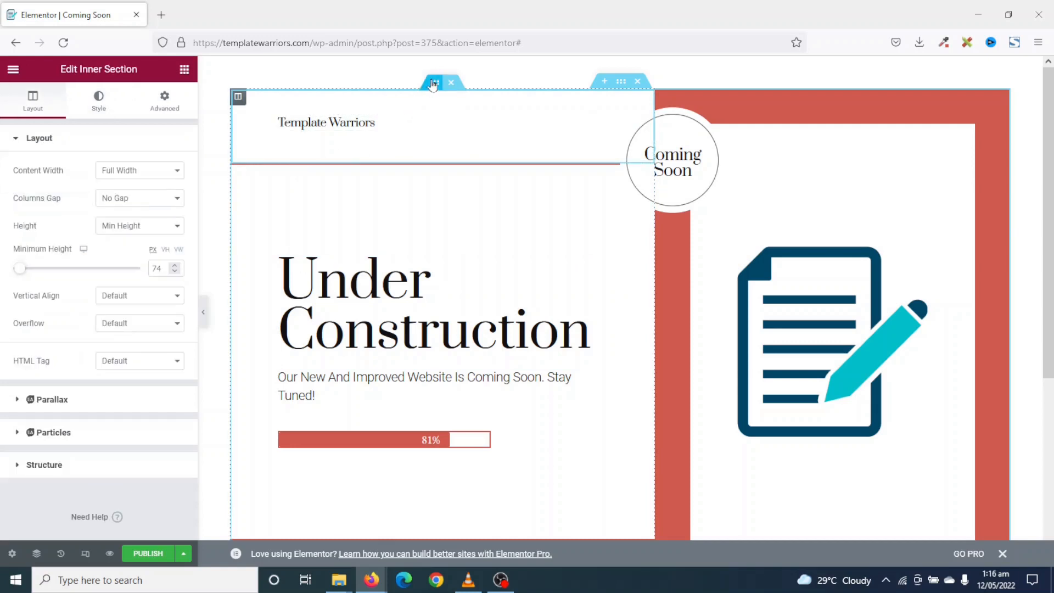
left_click(99, 101)
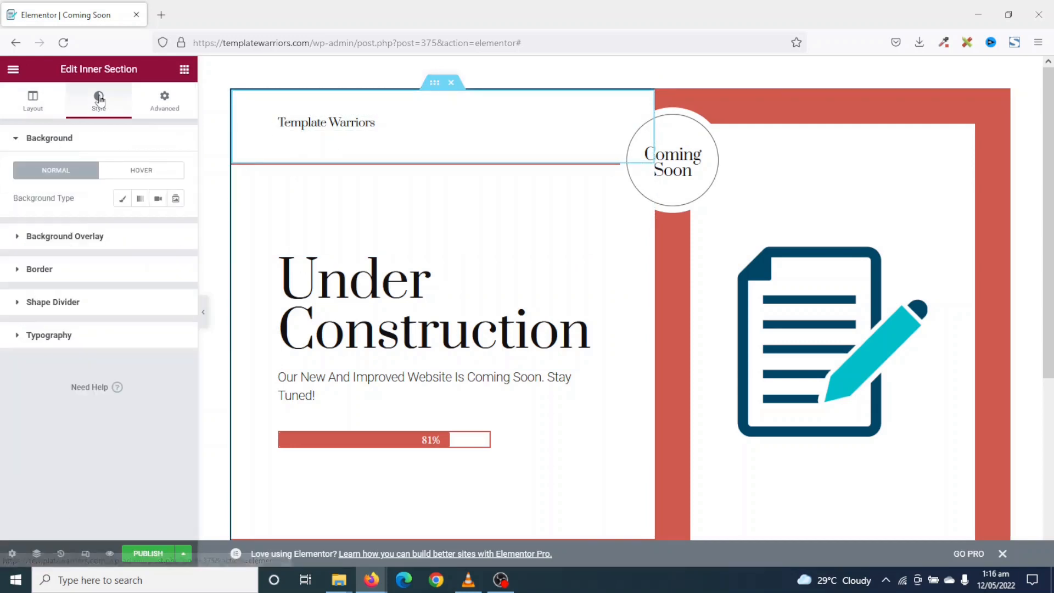
left_click(43, 269)
left_click(157, 342)
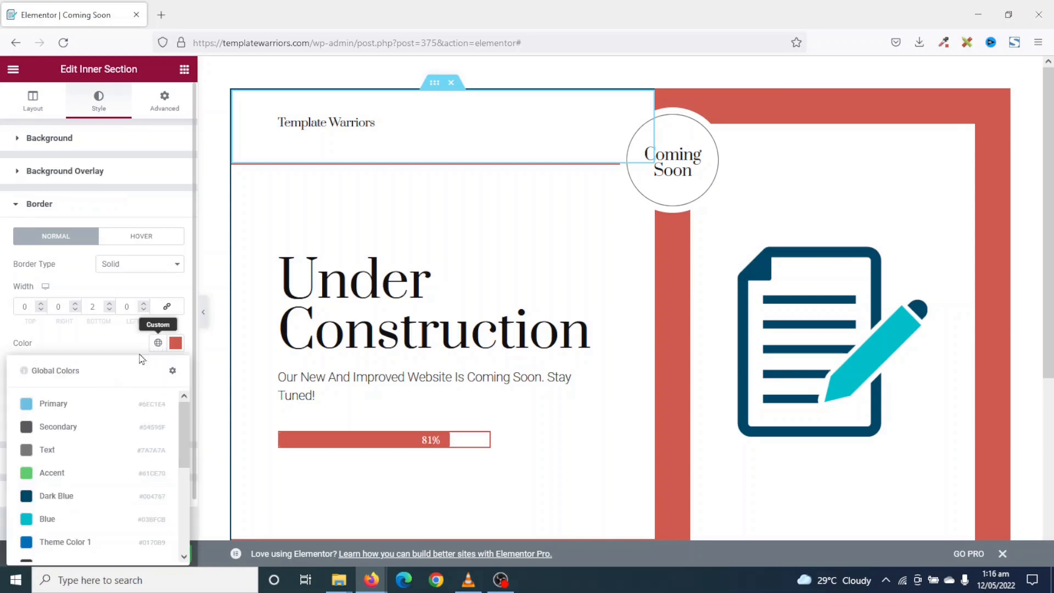
left_click(53, 497)
Step: Set the border color of the inner section containing the Under Construction text to the global color Dark Blue
scroll(376, 367, "down", 2)
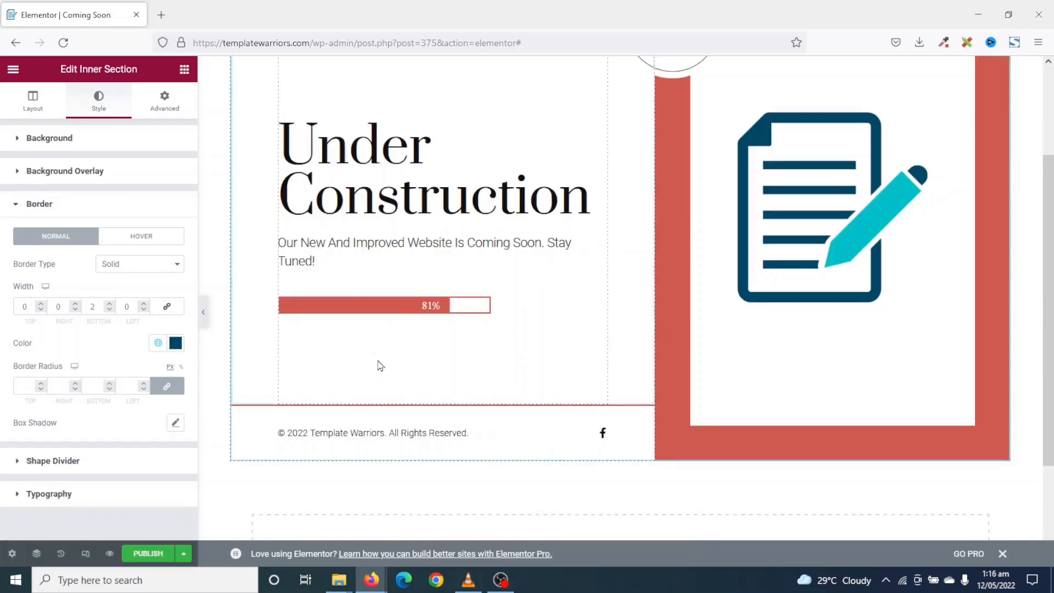
scroll(263, 408, "up", 2)
mouse_move(432, 162)
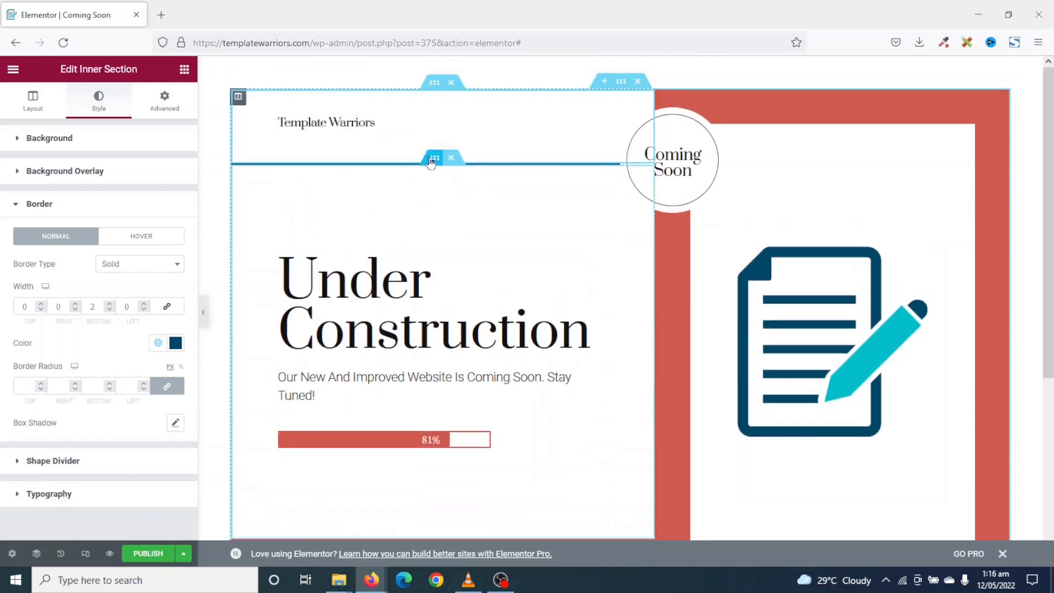
left_click(434, 159)
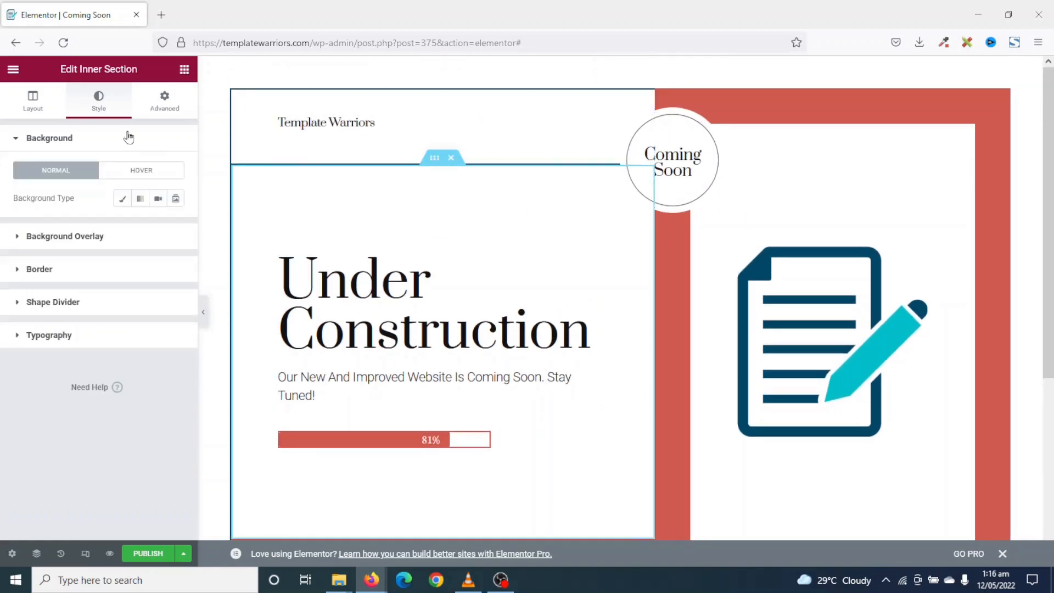
left_click(42, 269)
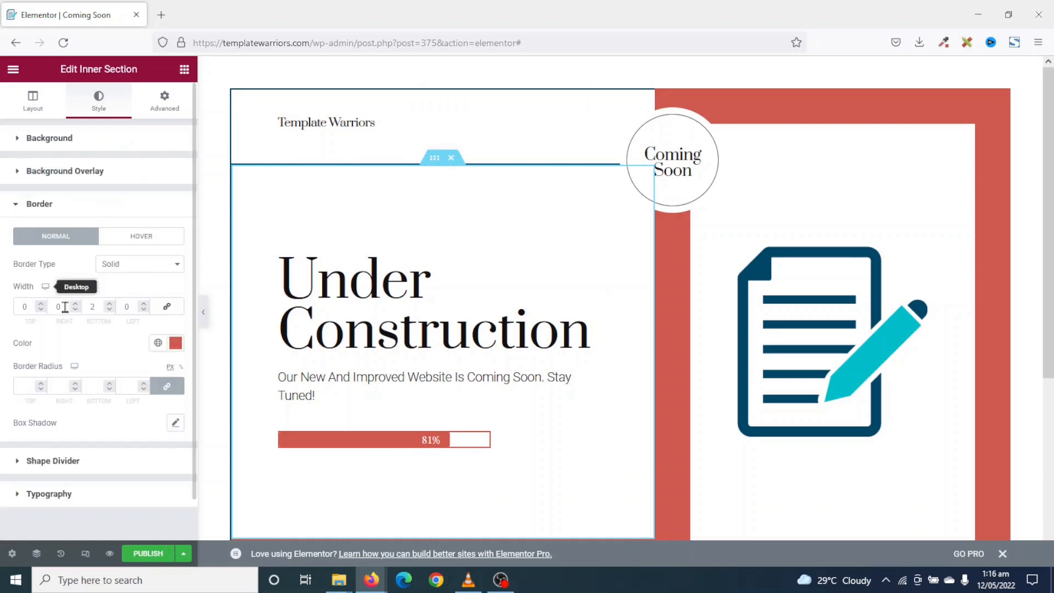
left_click(160, 343)
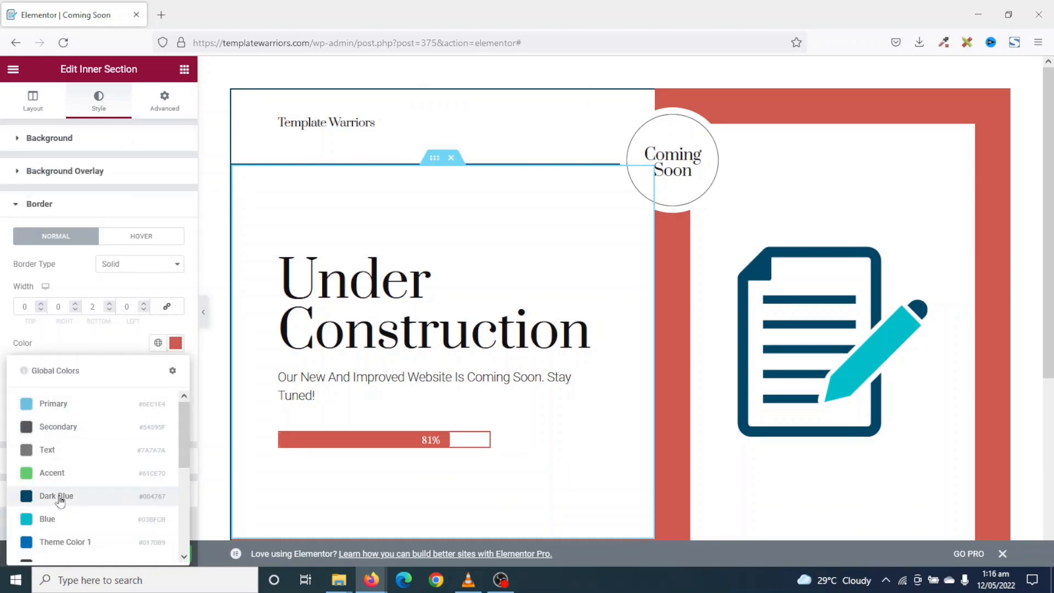
left_click(58, 496)
Step: Change the progress bar's fill color to the global color Dark Blue
scroll(231, 434, "down", 3)
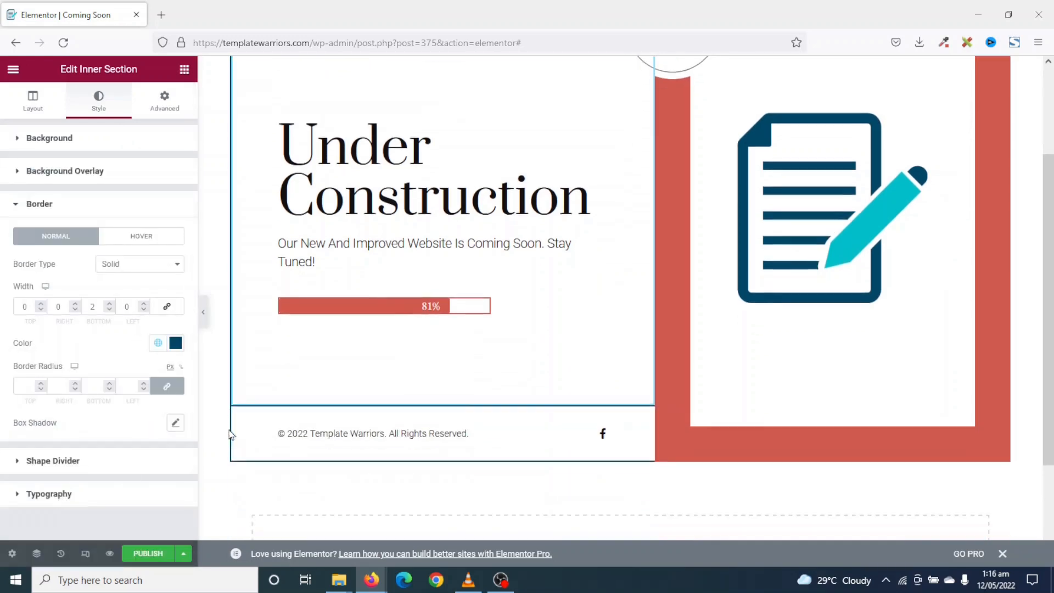
left_click(350, 310)
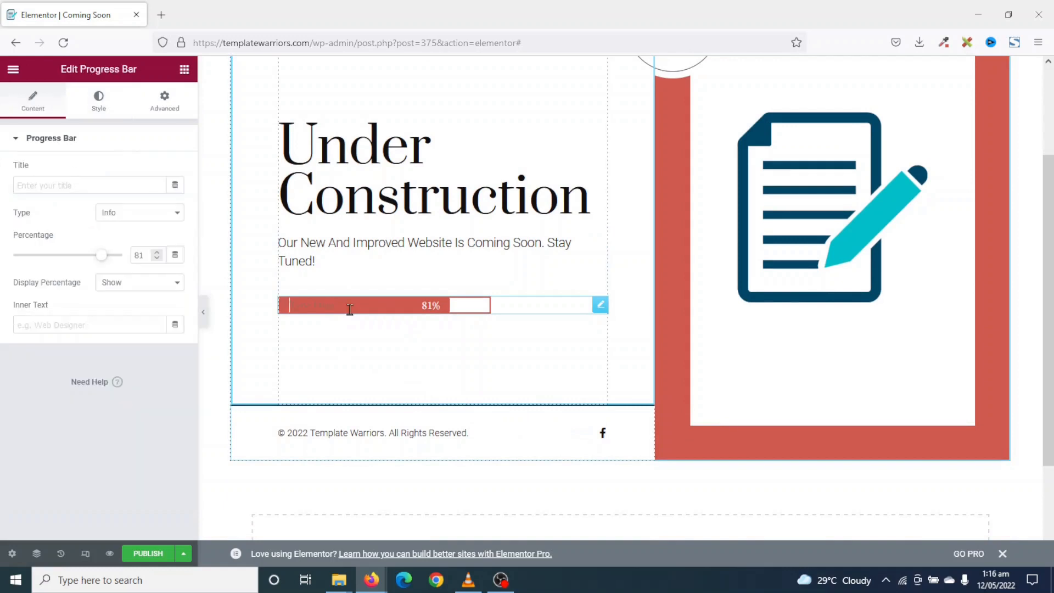
left_click(99, 102)
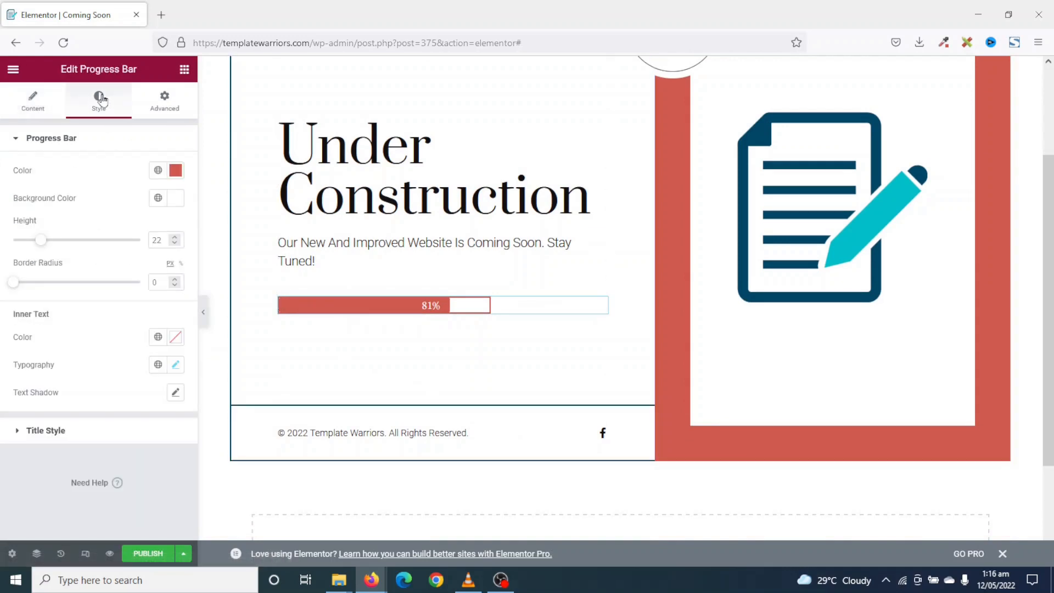
left_click(158, 170)
left_click(56, 328)
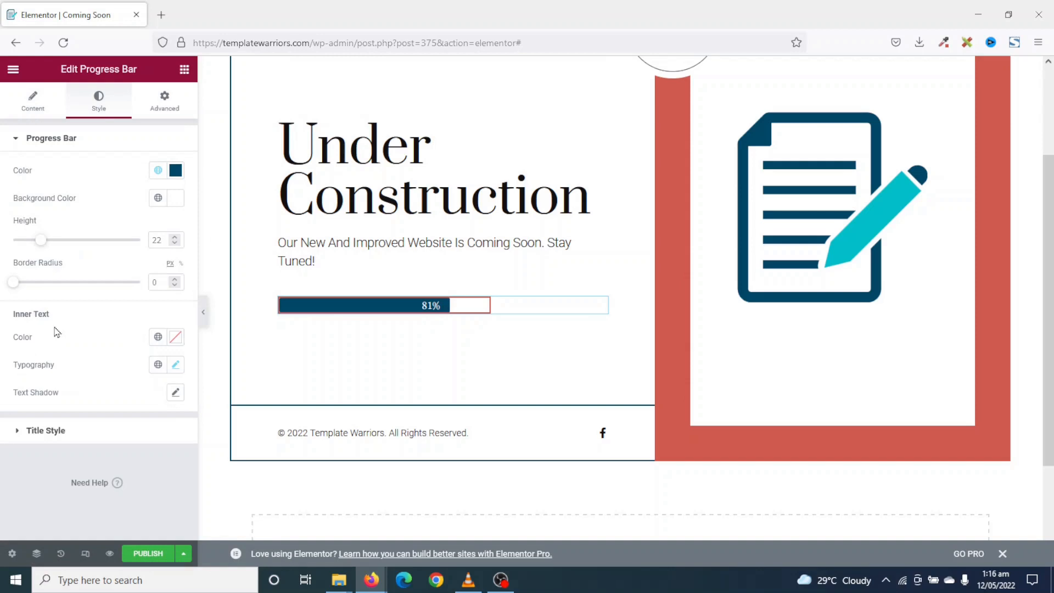
Step: Set the progress bar's border color to the global color Dark Blue
left_click(159, 101)
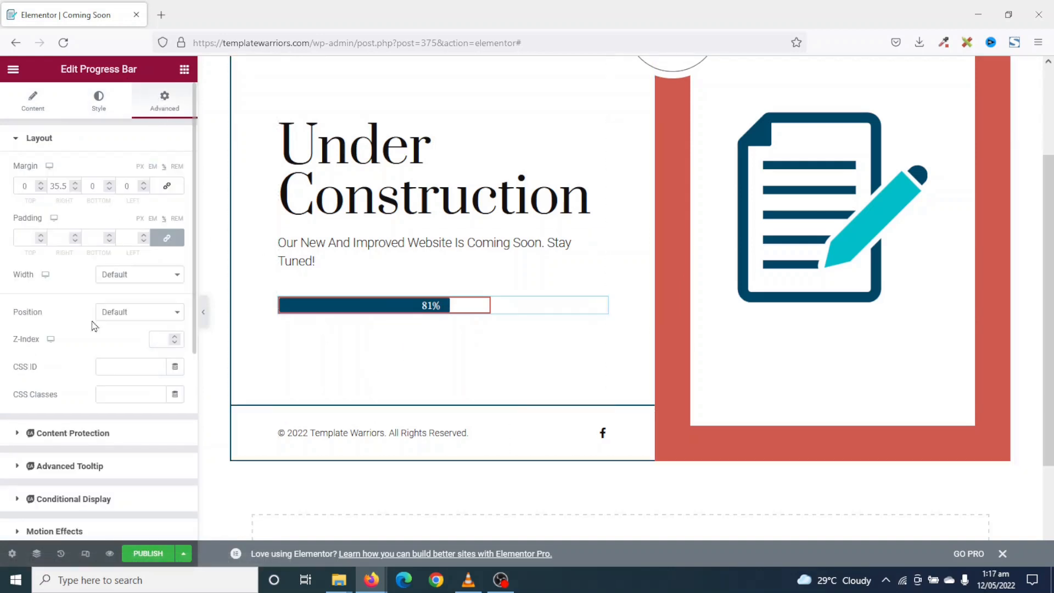
scroll(92, 373, "down", 2)
scroll(91, 375, "down", 2)
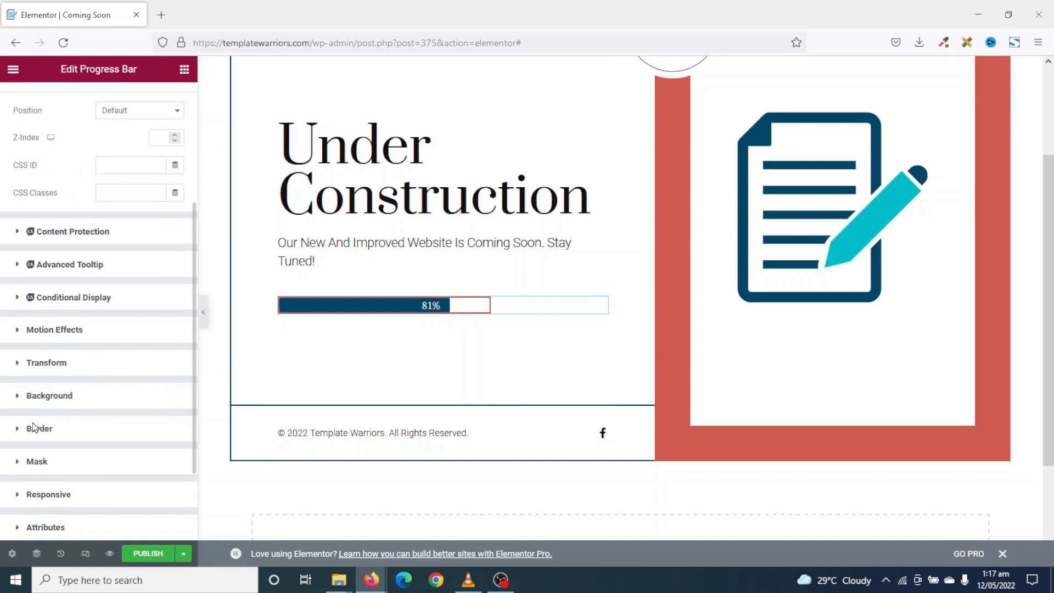
left_click(34, 427)
left_click(157, 507)
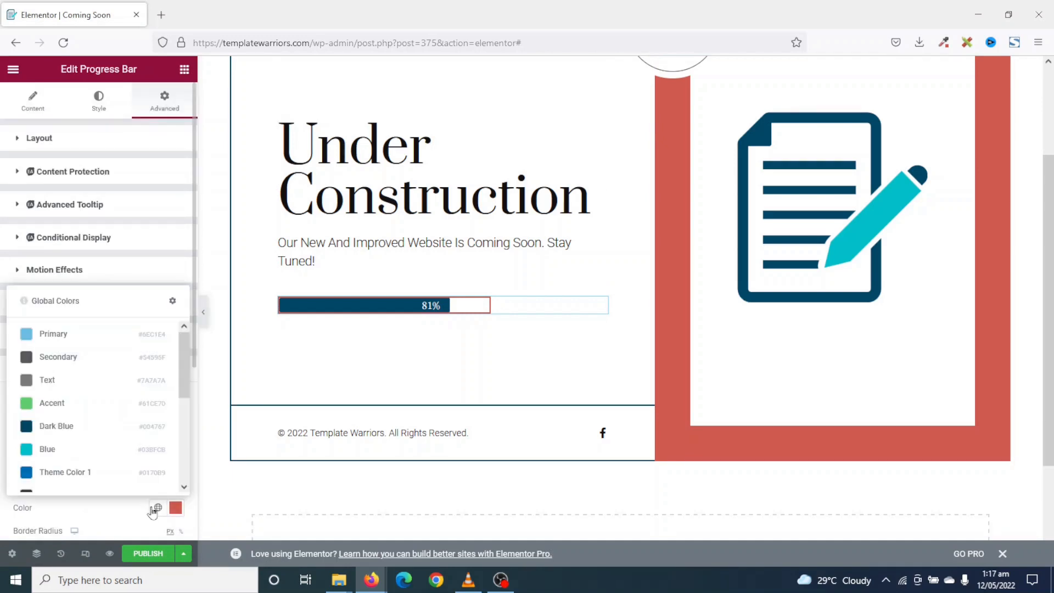
left_click(62, 428)
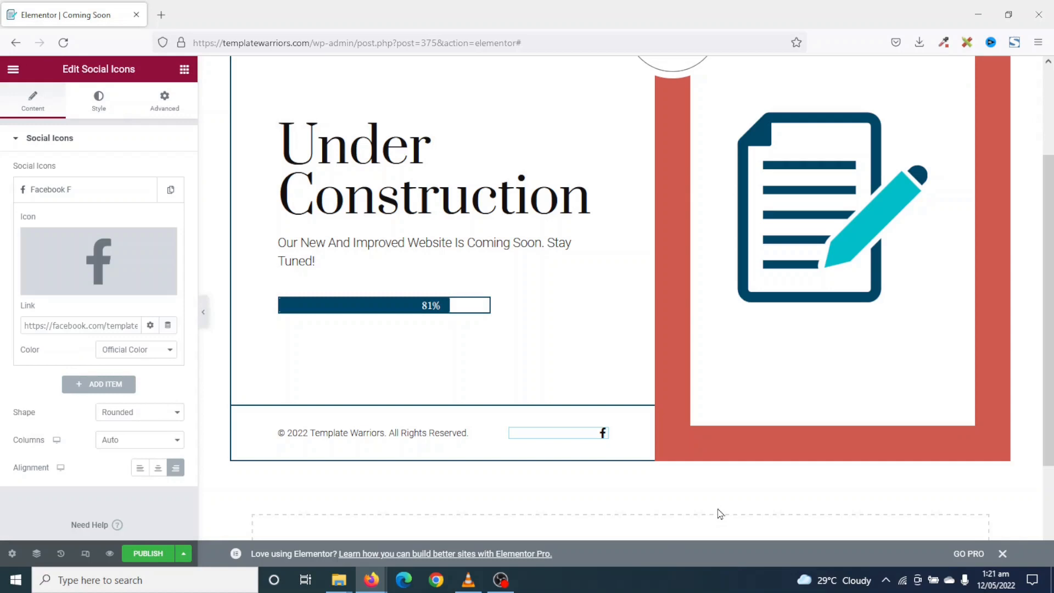
Step: Recolor the thick red border of the column with the document-and-pencil image to the global color Dark Blue
scroll(720, 513, "up", 3)
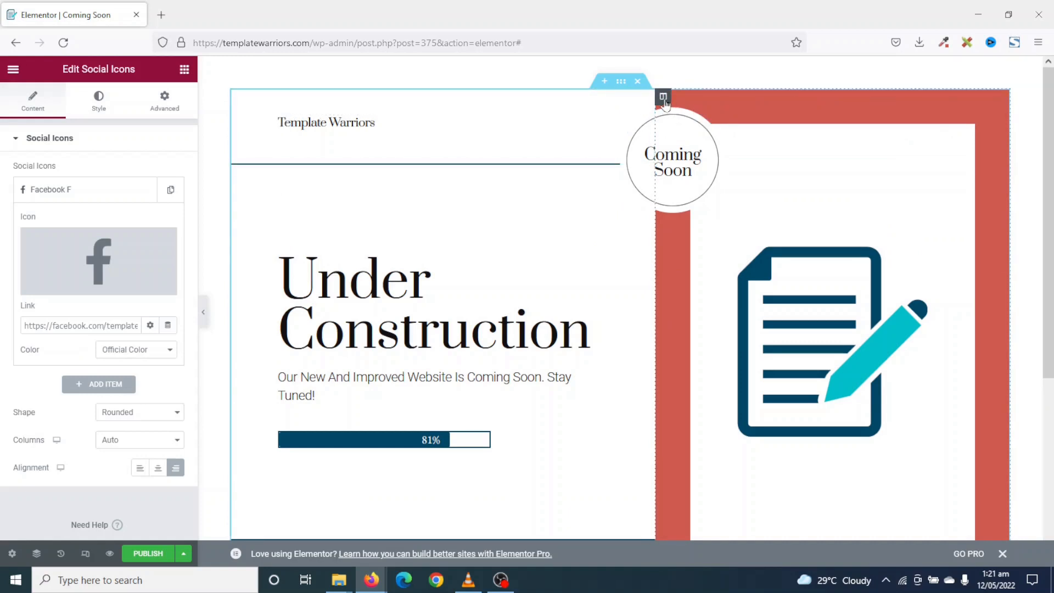
left_click(663, 97)
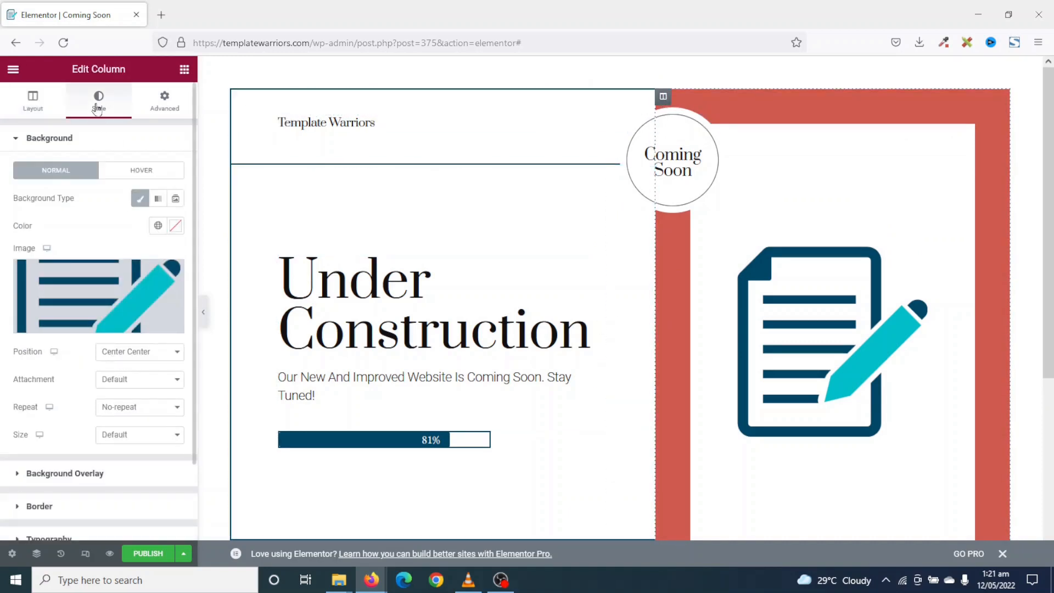
scroll(70, 278, "down", 2)
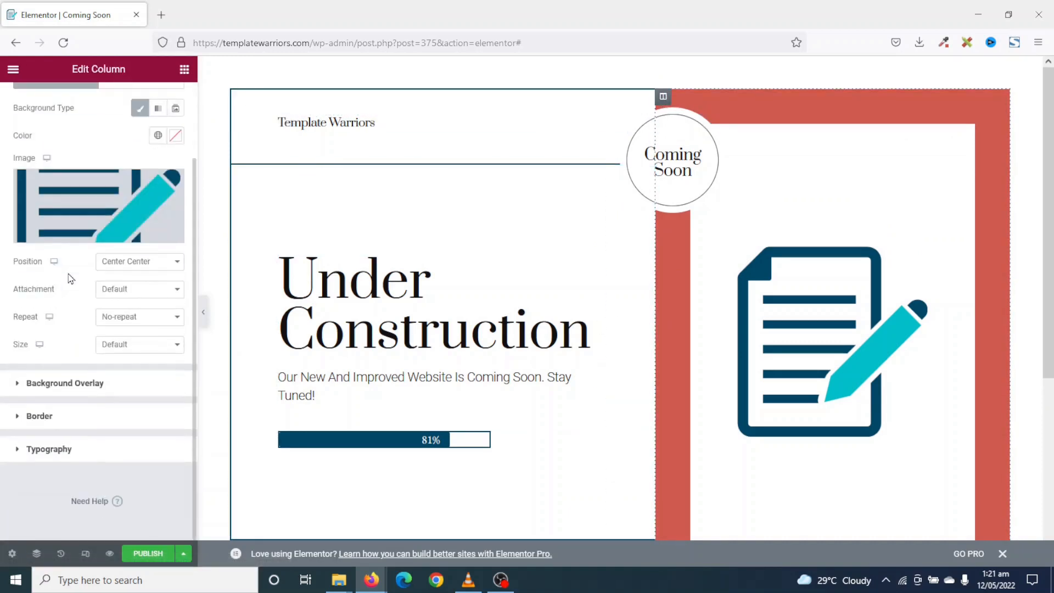
left_click(38, 416)
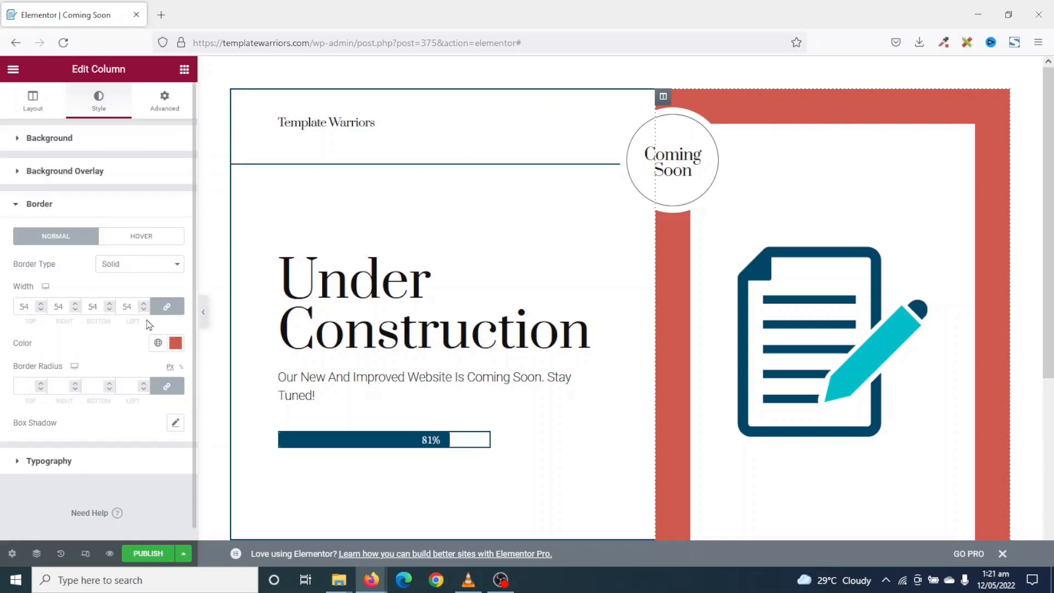
left_click(157, 343)
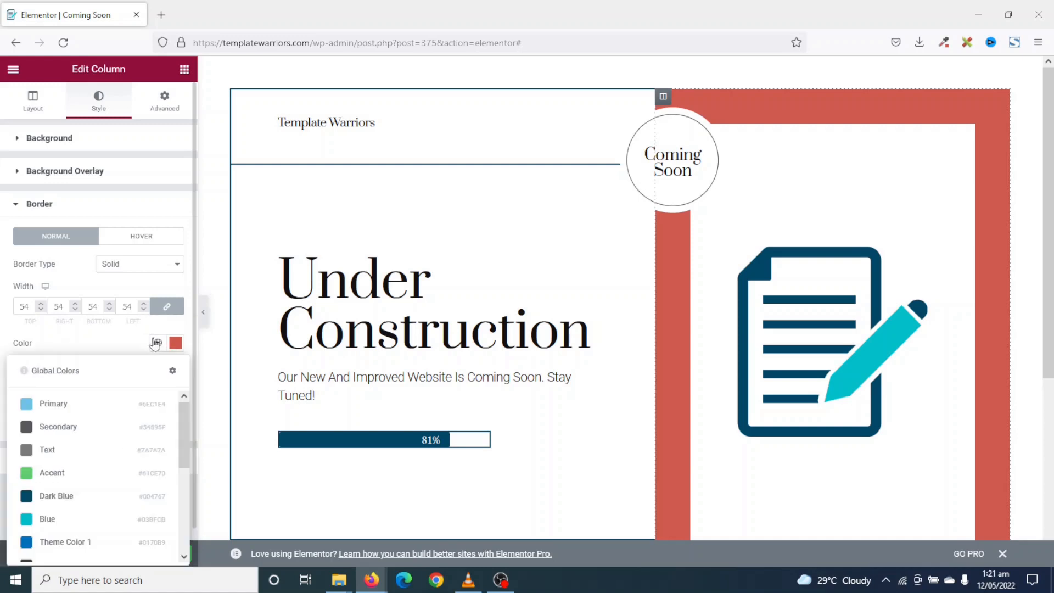
left_click(57, 495)
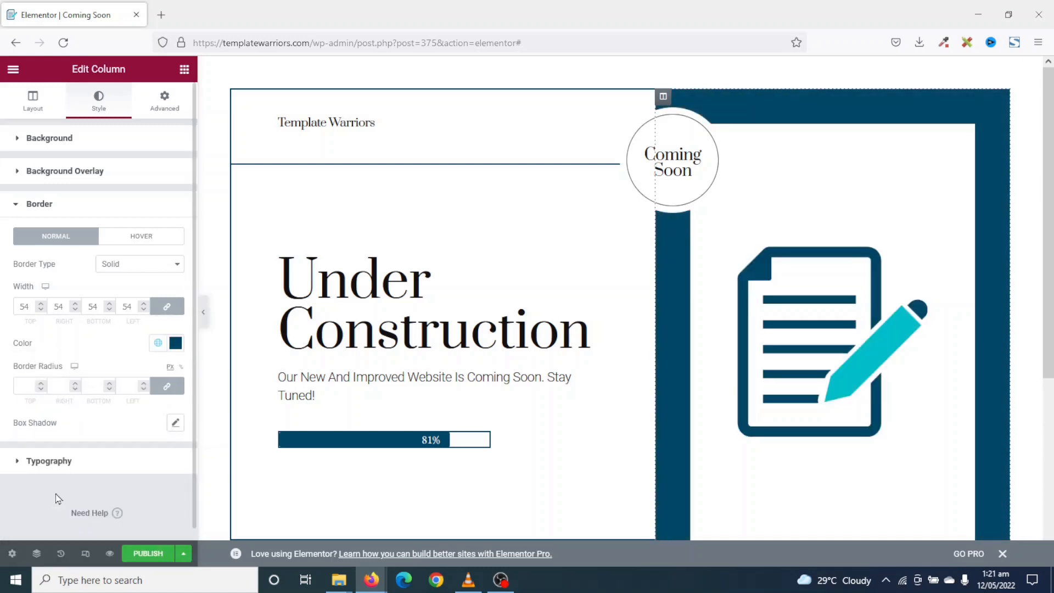
Step: Publish the Coming Soon page and bring up the editor's settings and navigation options
scroll(637, 330, "down", 5)
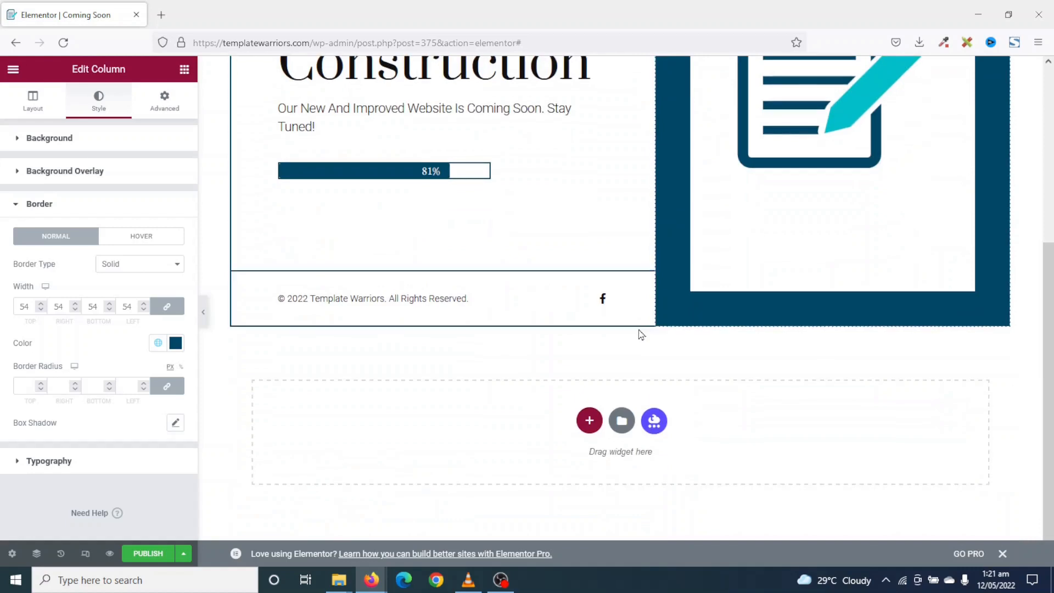
scroll(637, 334, "up", 4)
left_click(144, 555)
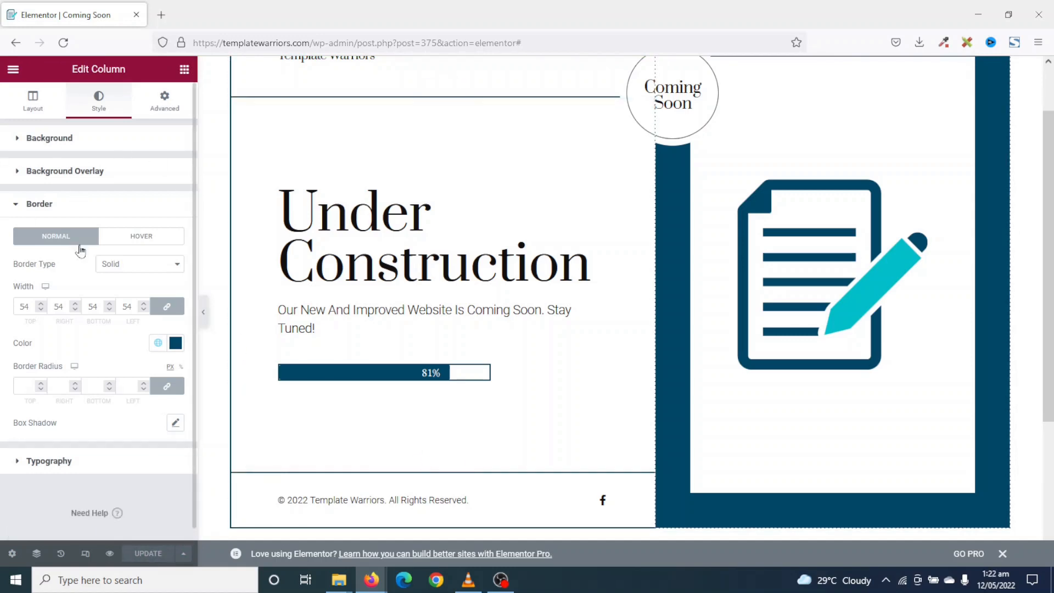
left_click(15, 69)
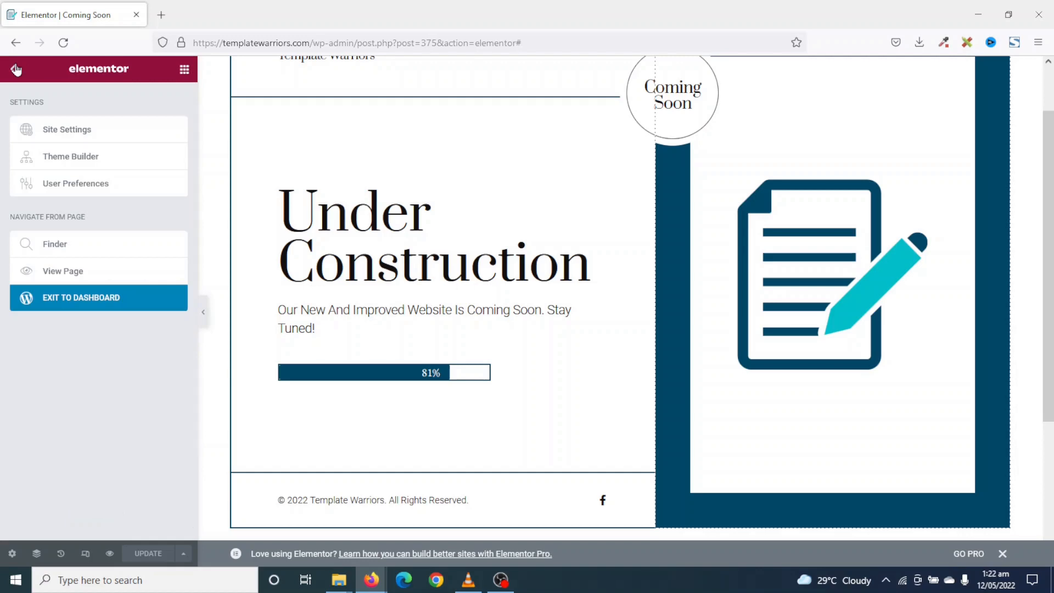
Step: Exit the editor to the WordPress dashboard and open Elementor's Maintenance Mode settings
left_click(68, 297)
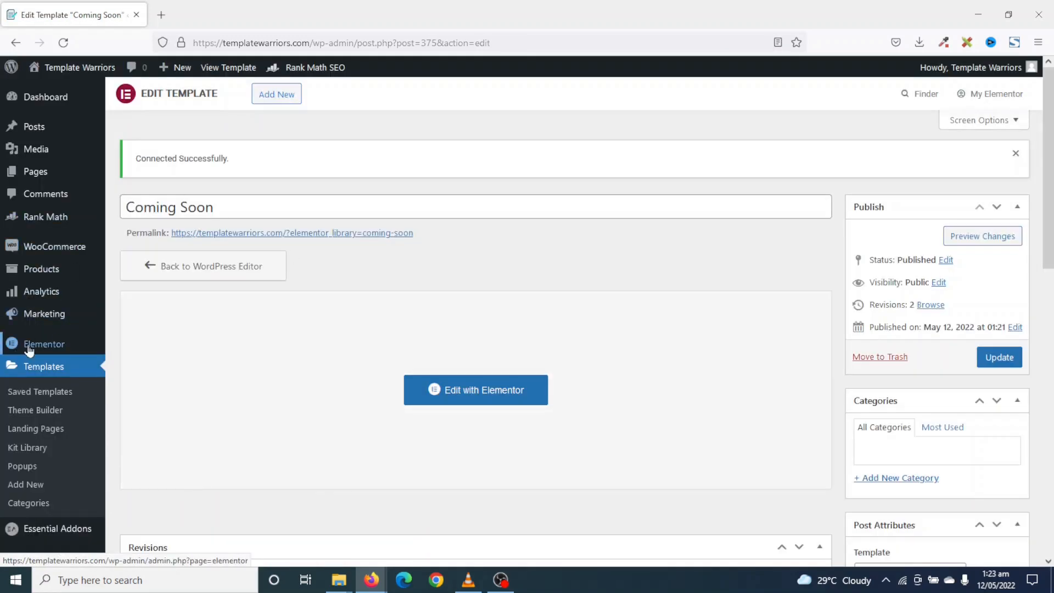
mouse_move(42, 349)
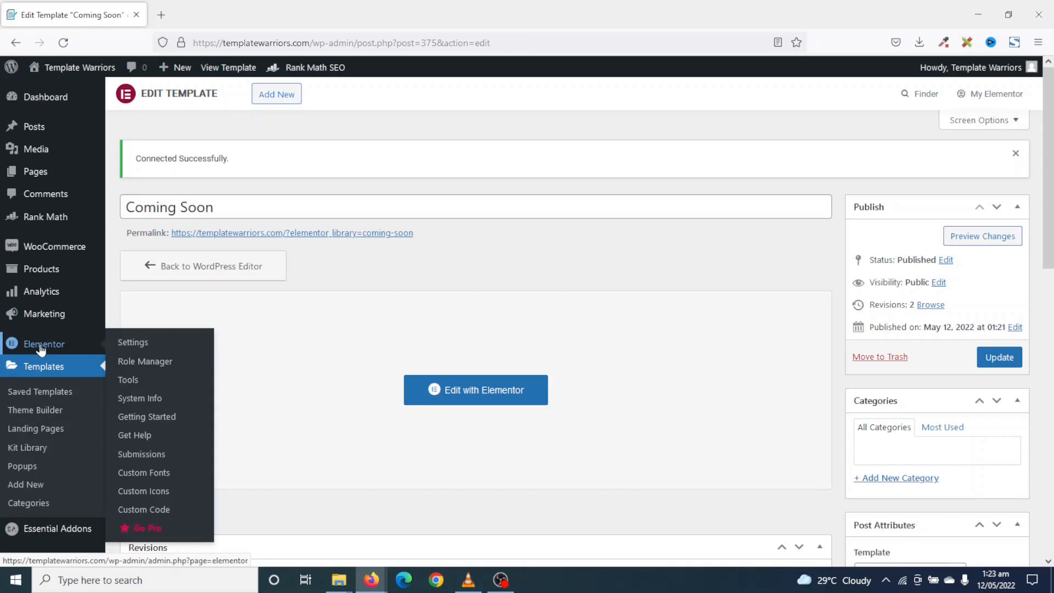
left_click(129, 379)
left_click(357, 142)
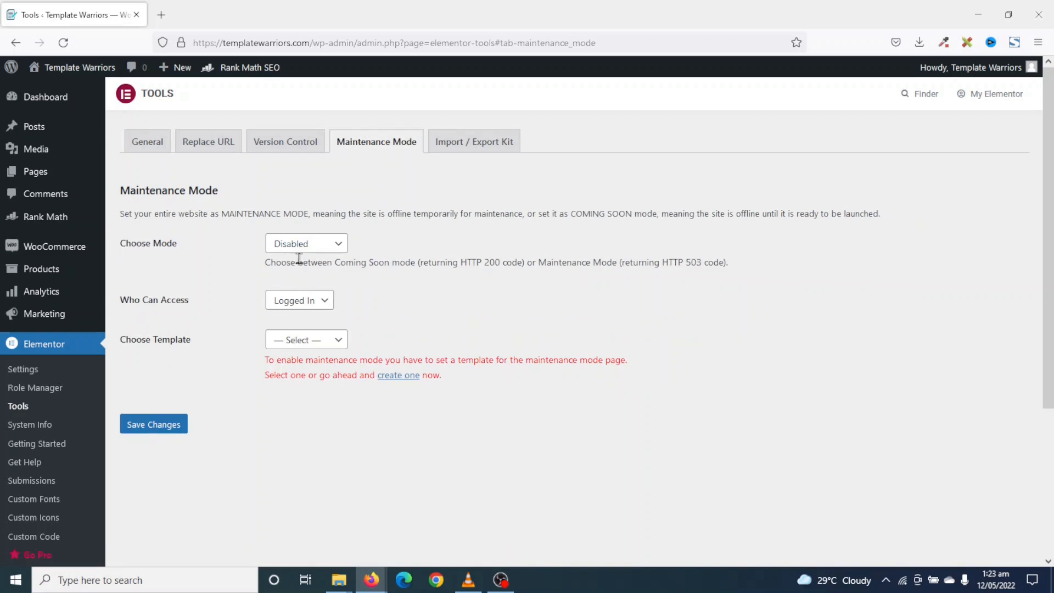
Step: Set the site's maintenance mode to Coming Soon
left_click(312, 249)
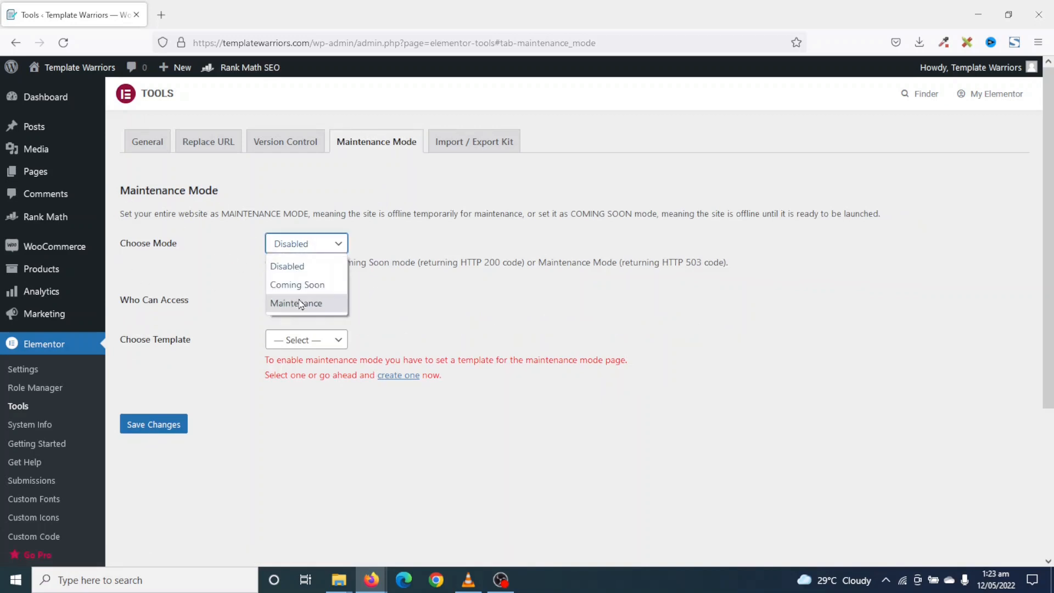
left_click(302, 286)
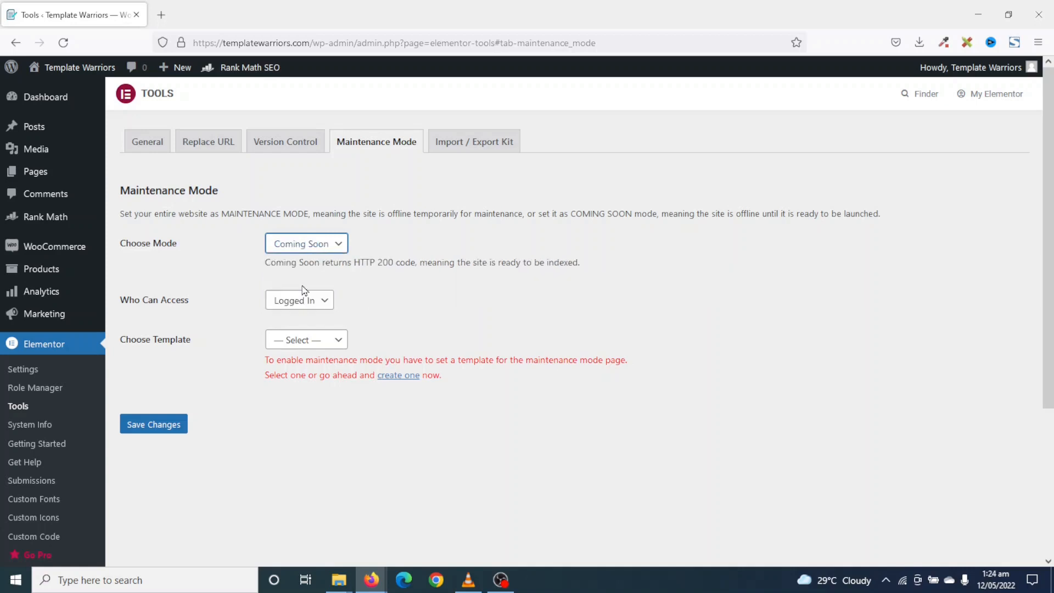
left_click(308, 241)
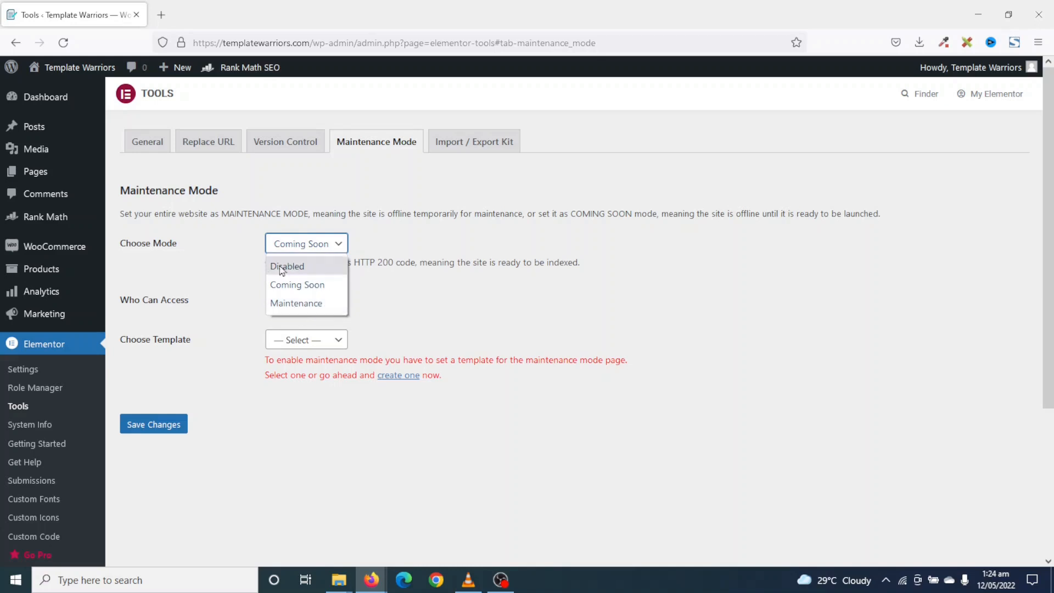
left_click(313, 286)
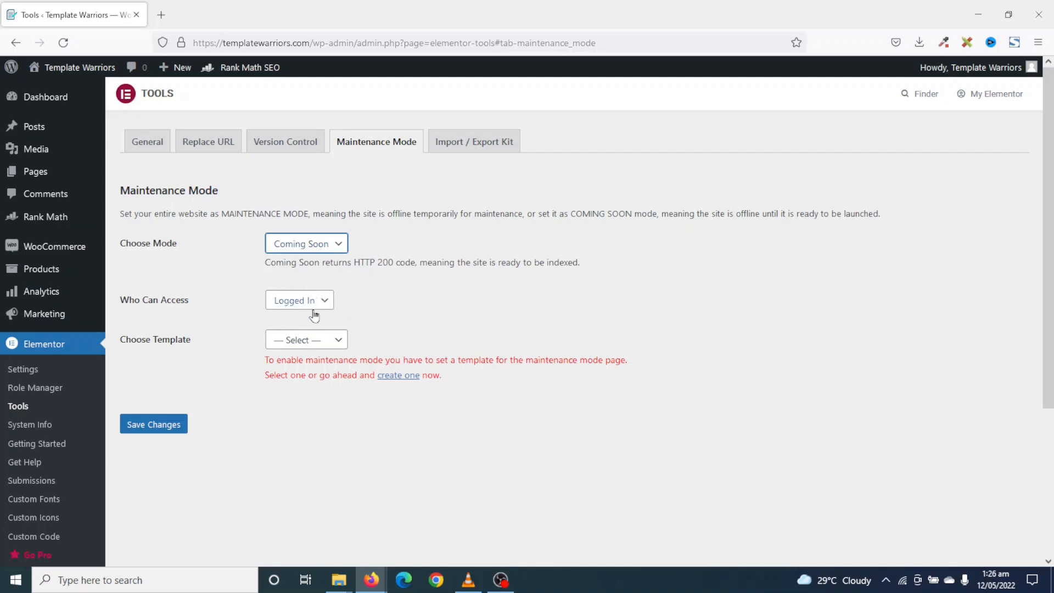
Step: Try custom access for the Administrator, Editor and Contributor roles, and return site access to Logged In
left_click(297, 309)
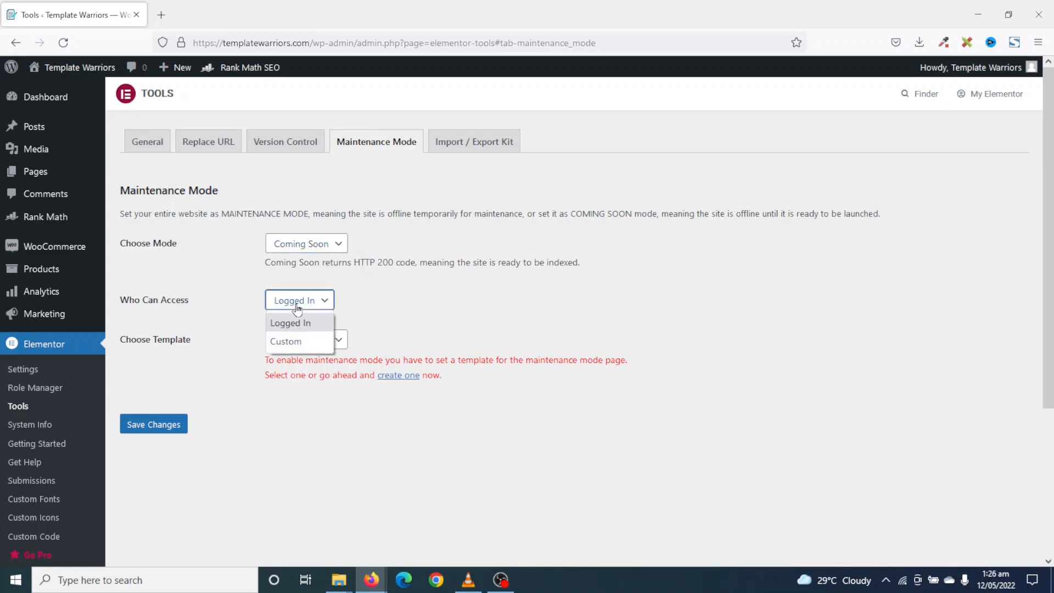
left_click(287, 341)
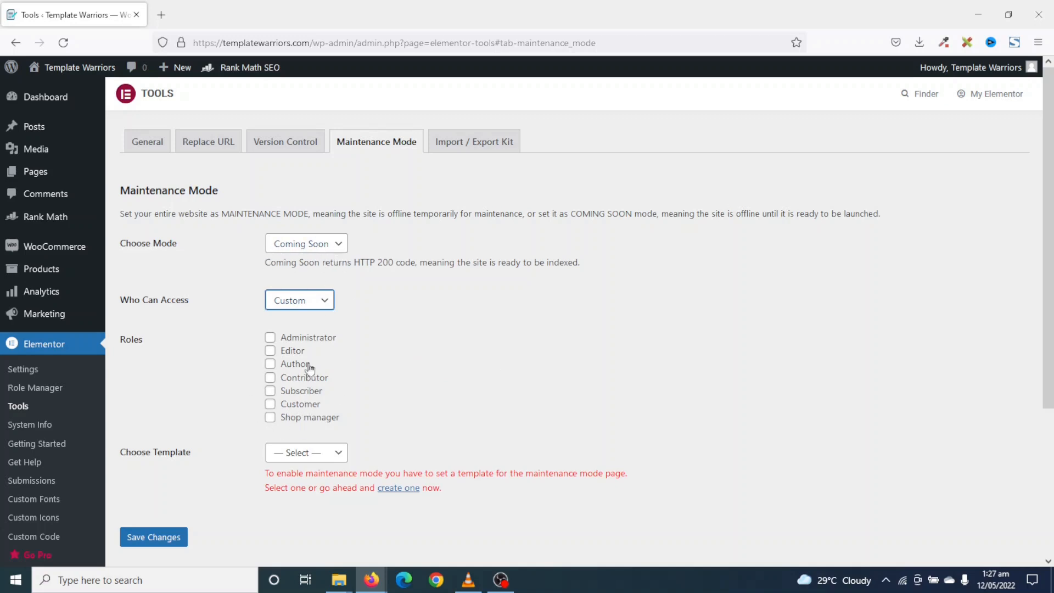
left_click(270, 337)
left_click(270, 351)
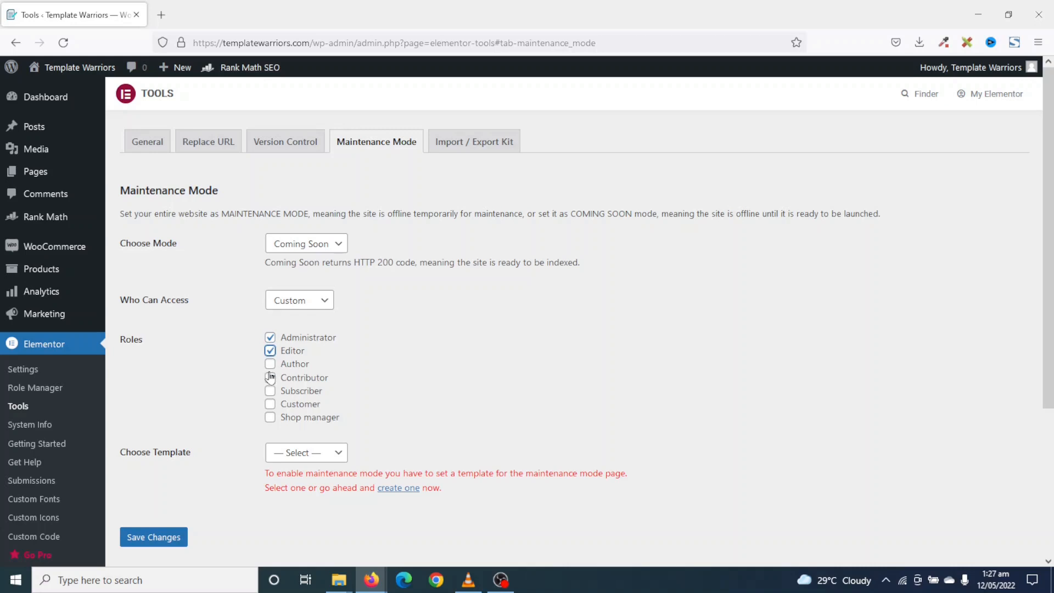
left_click(269, 377)
left_click(294, 302)
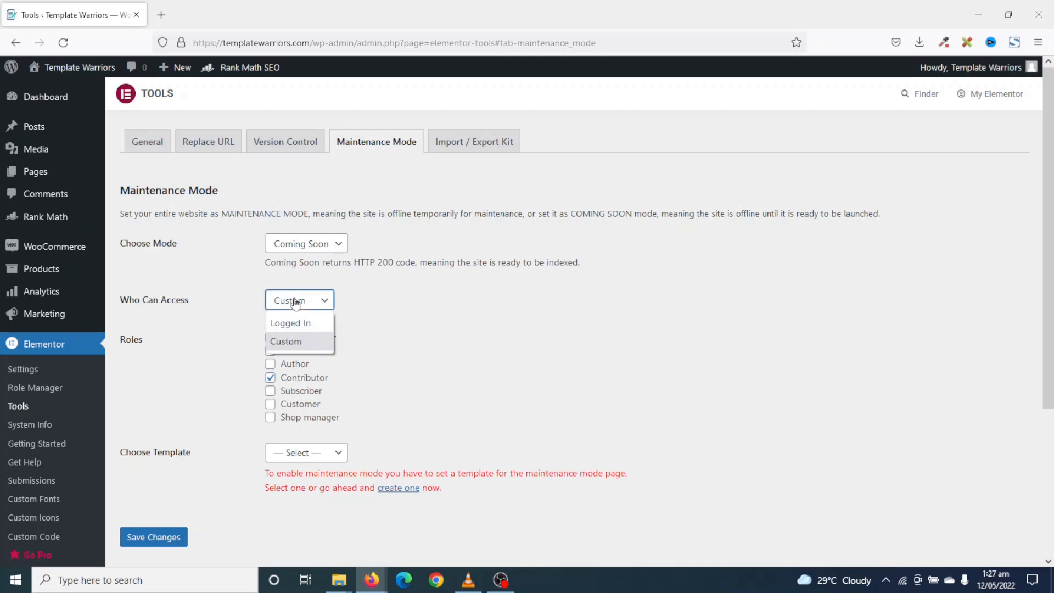
left_click(292, 324)
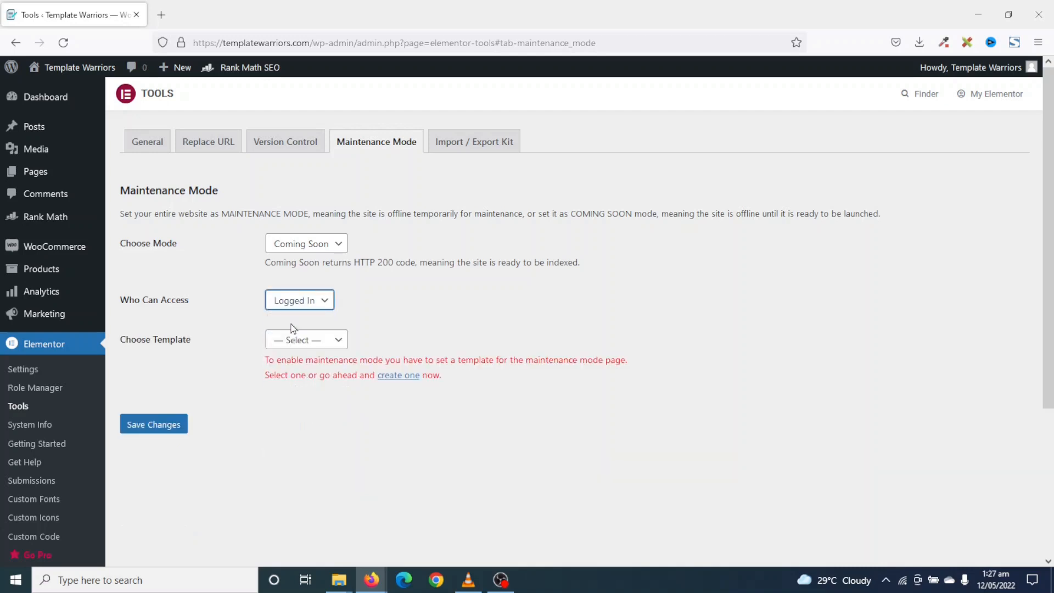
Step: Assign the Coming Soon template to the maintenance page and save the Maintenance Mode settings
left_click(317, 341)
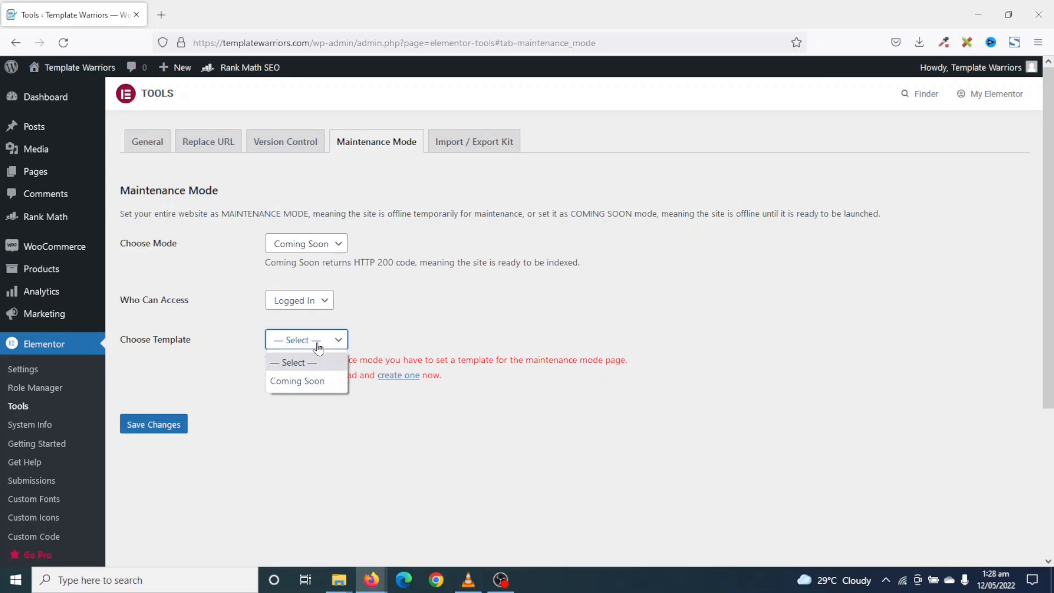
left_click(305, 383)
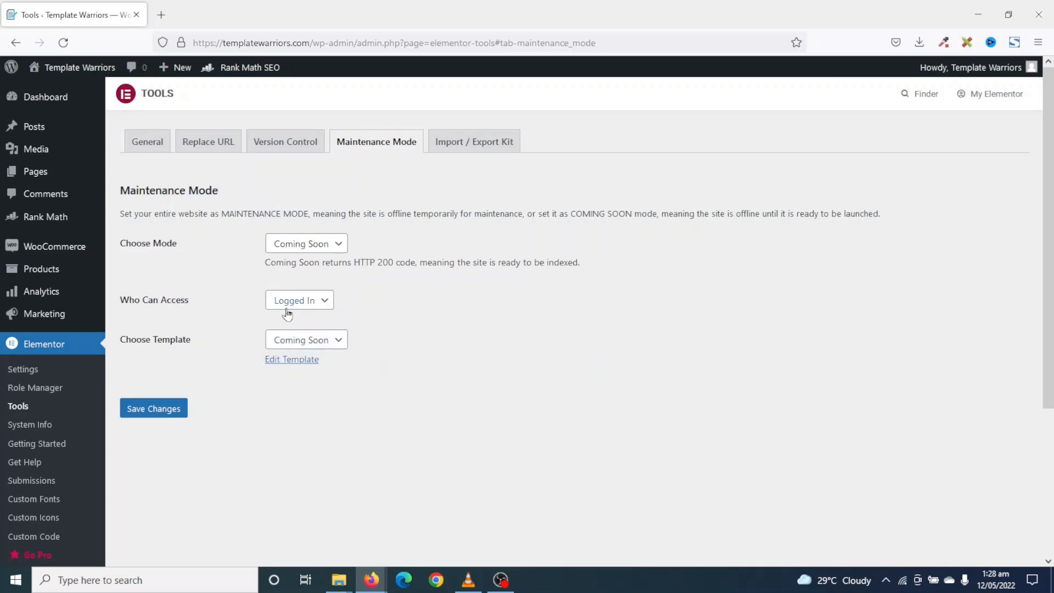
left_click(149, 411)
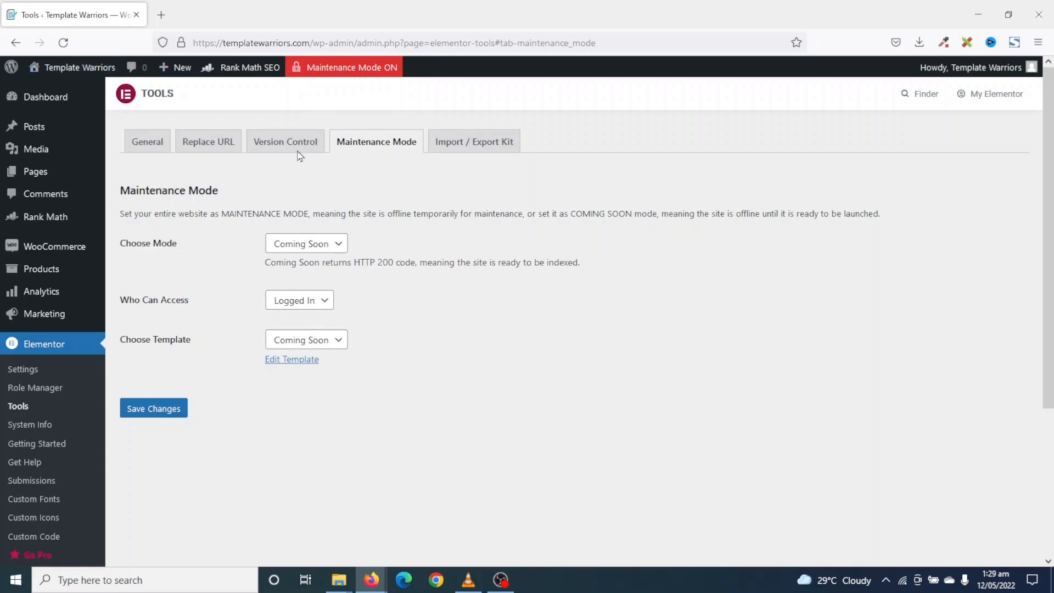
Step: Open the Template Warriors site in a private window to check it as a logged-out visitor
right_click(93, 62)
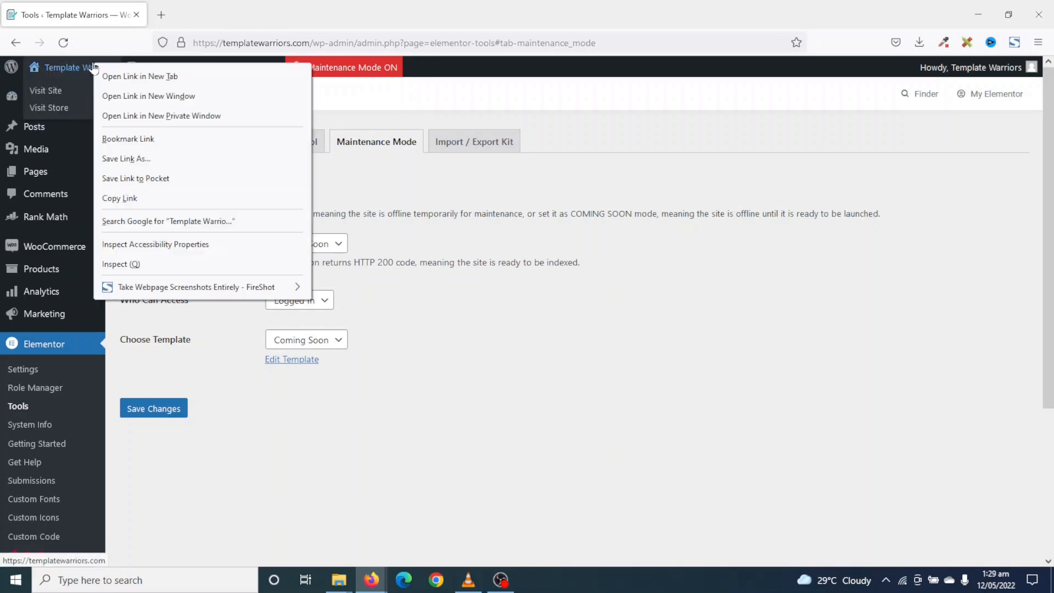
left_click(170, 115)
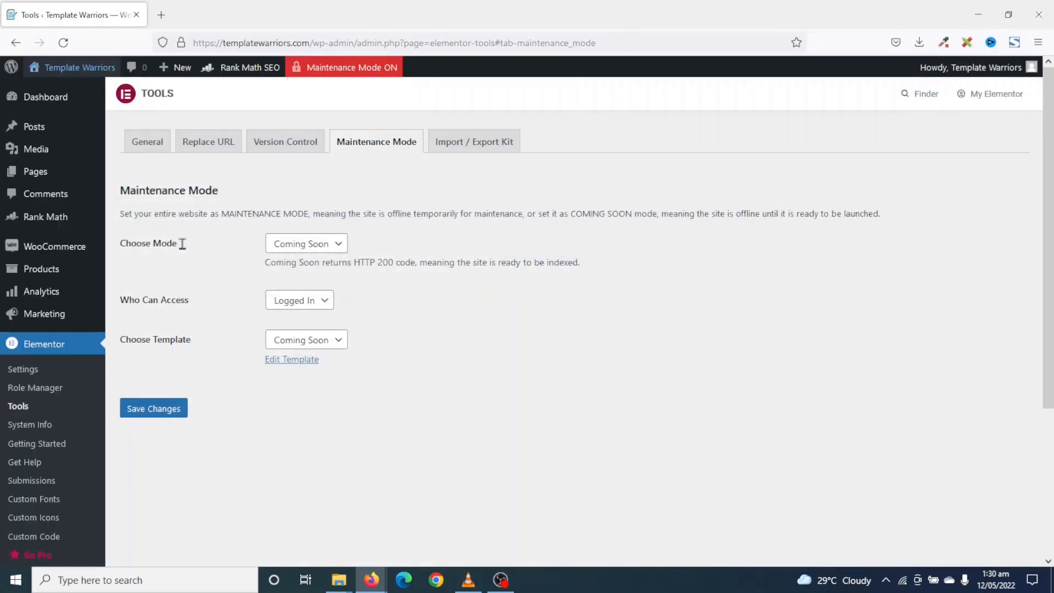
Step: Try switching the maintenance mode to Disabled, and return it to Coming Soon
left_click(306, 244)
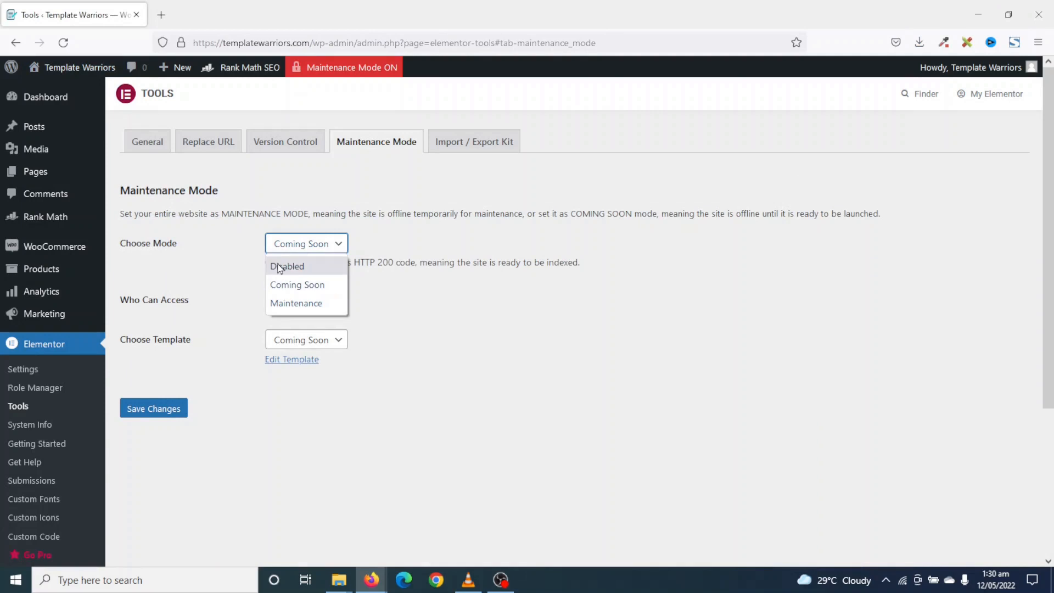
left_click(298, 265)
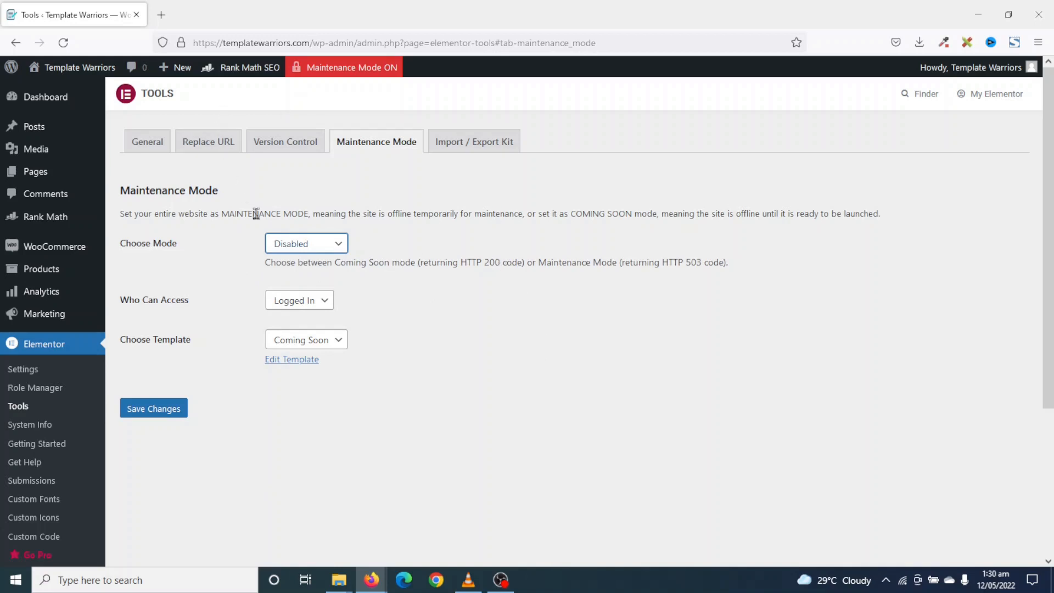
left_click(310, 247)
left_click(295, 285)
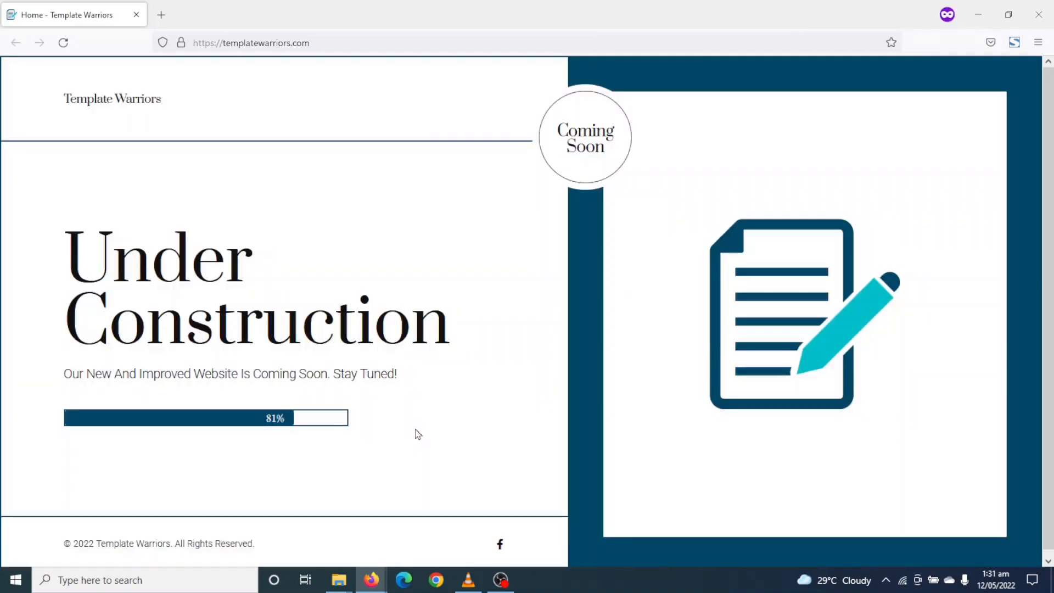